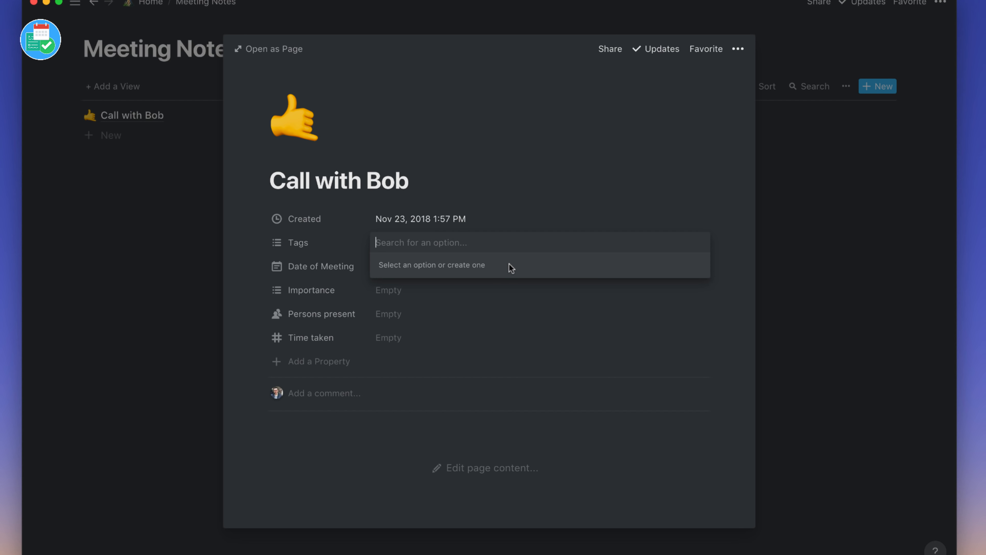
Tag the open meeting entry as delivery and set its Date of Meeting to Nov 28, 2018
type("delivery")
key("Return")
left_click(392, 267)
left_click(429, 411)
Set the meeting's Importance to low and add the first two listed people as Persons present
left_click(392, 290)
type("low")
key("Return")
left_click(392, 313)
left_click(401, 354)
left_click(400, 354)
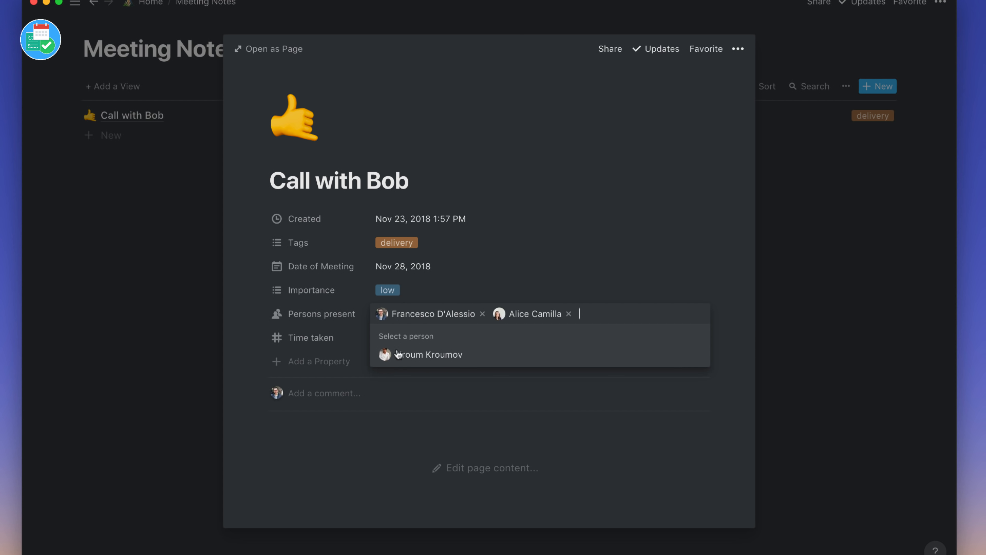
Set the meeting's Time taken to 20
left_click(392, 337)
type("20")
left_click(345, 376)
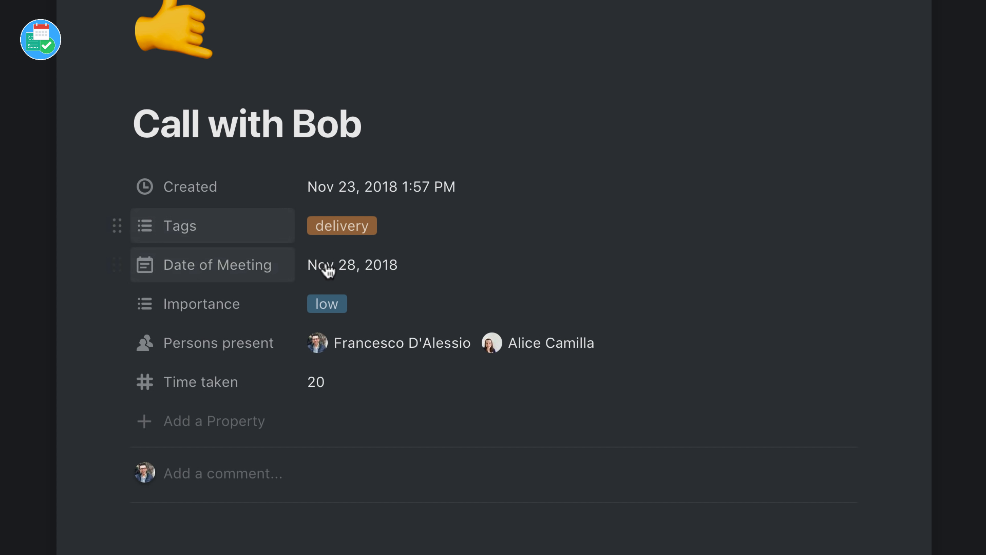
Add a reminder 2 days before (9:00) to the meeting's date
left_click(341, 270)
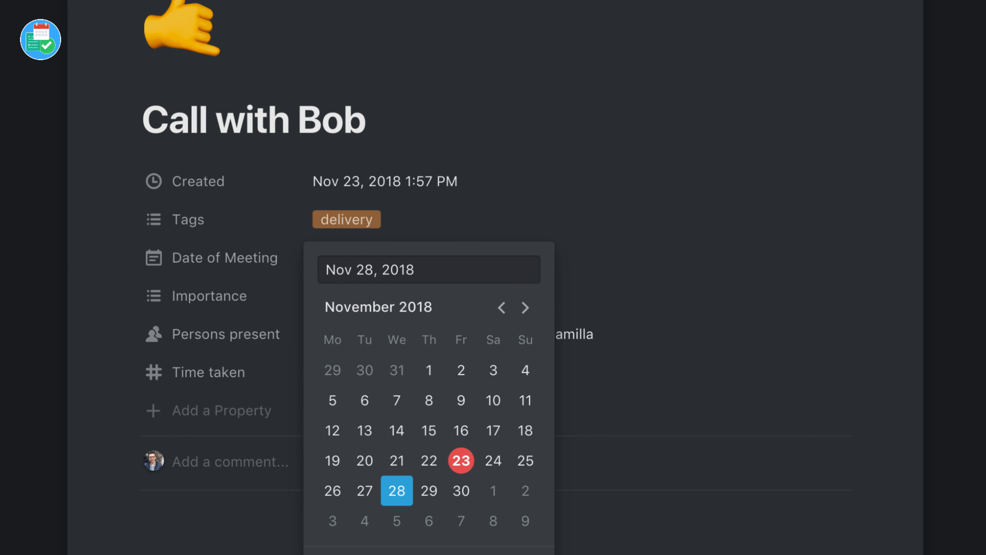
left_click(531, 408)
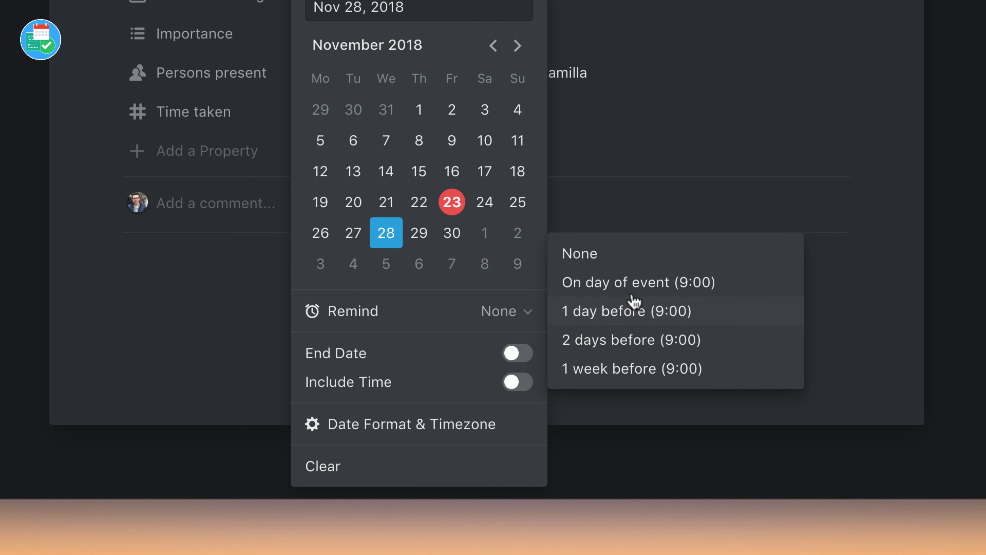
left_click(633, 335)
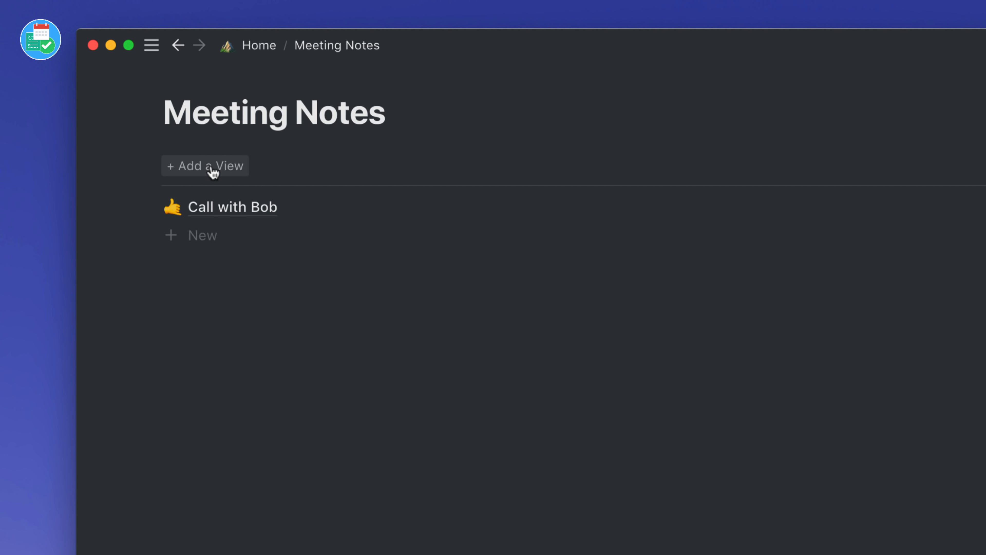
Add a table view to the Meeting Notes database and open the call entry from it
left_click(213, 172)
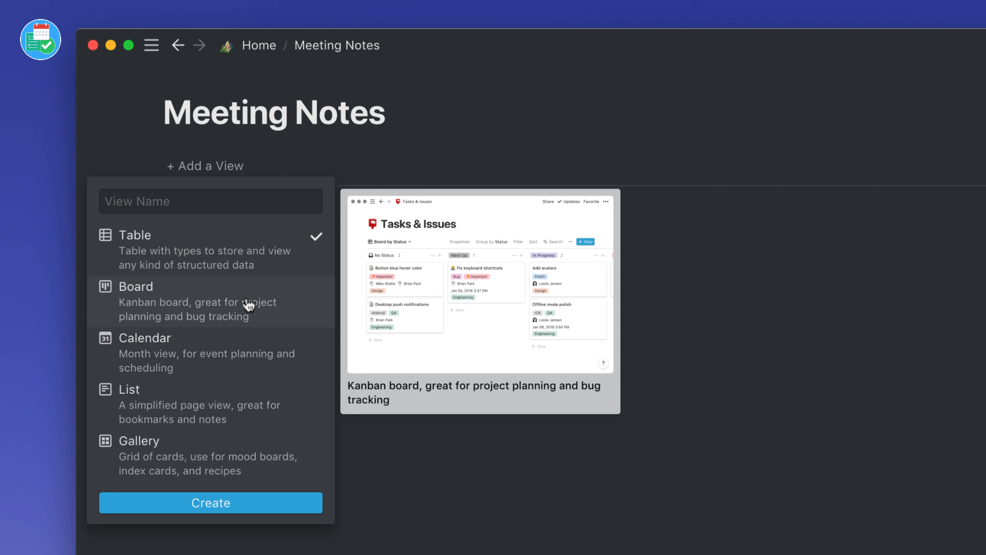
left_click(208, 501)
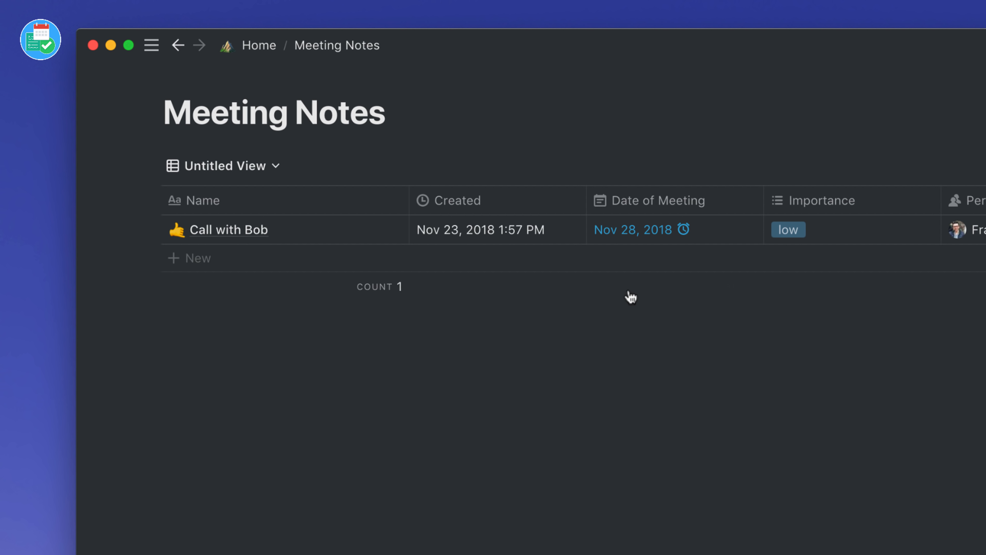
scroll(744, 231, "right", 5)
scroll(745, 234, "left", 5)
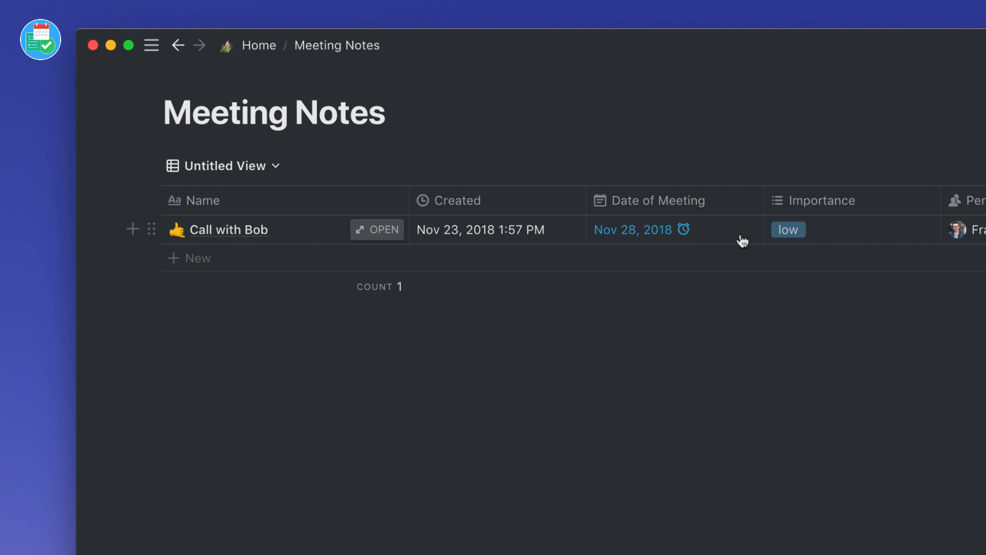
left_click(376, 230)
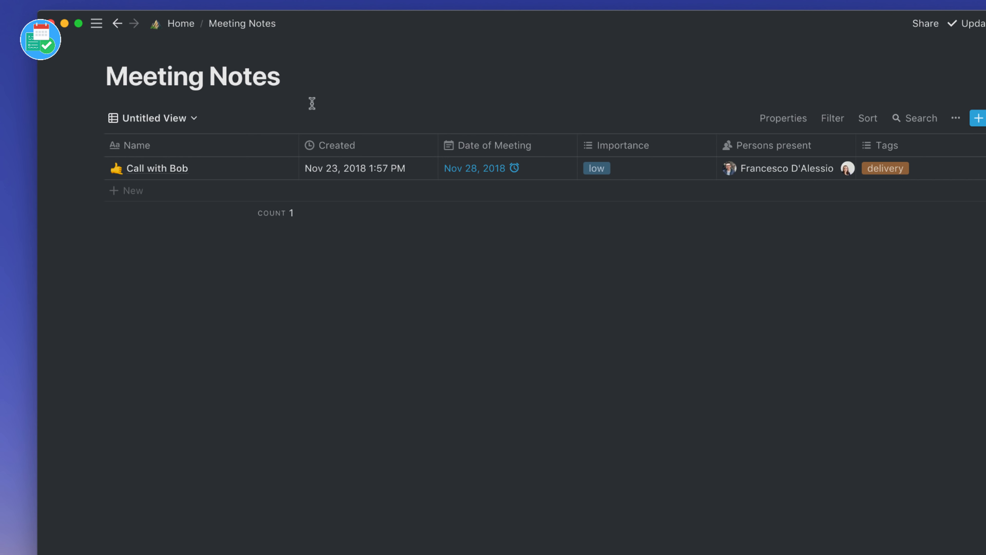
Go to the Website page via Home and switch Upcoming Articles to its Default View table
left_click(178, 24)
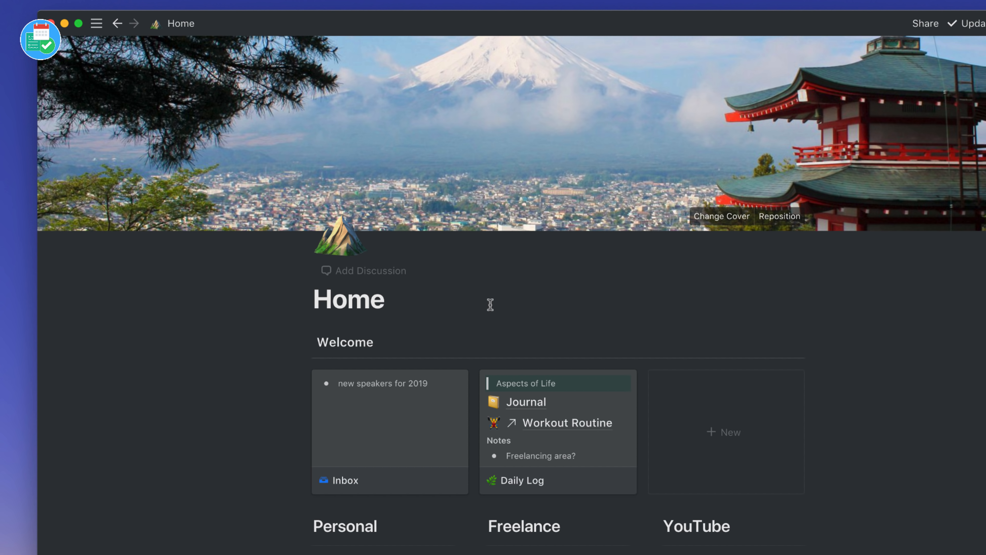
scroll(596, 431, "down", 5)
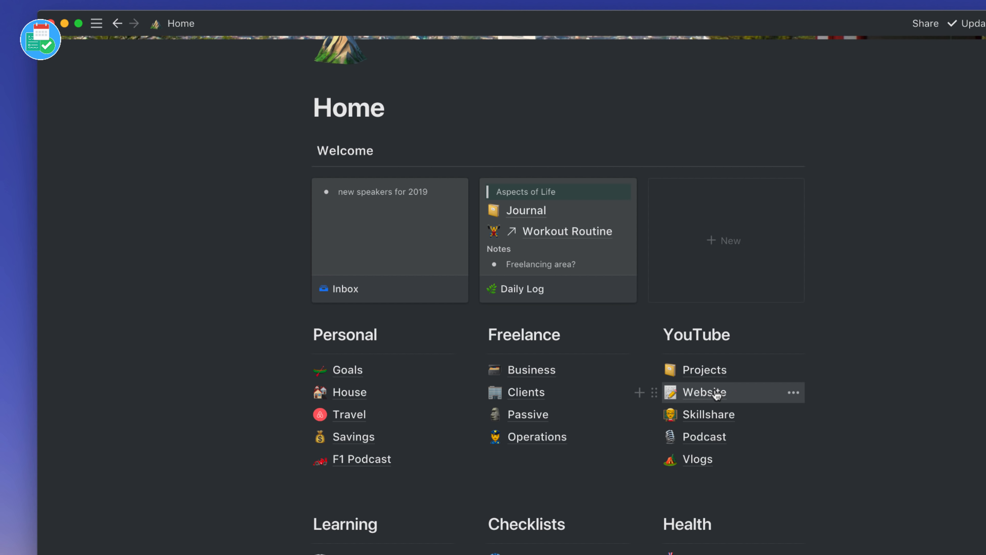
left_click(705, 393)
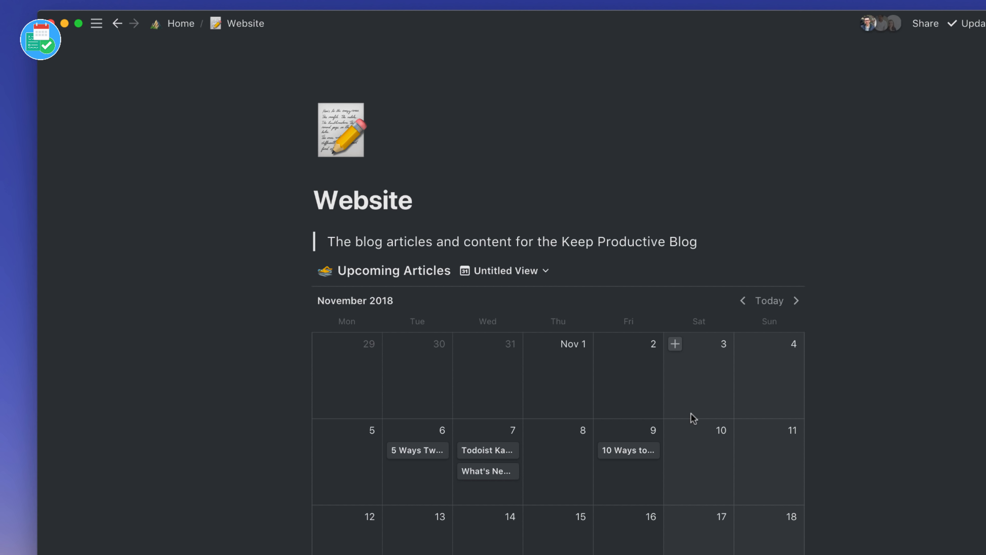
left_click(471, 270)
left_click(480, 298)
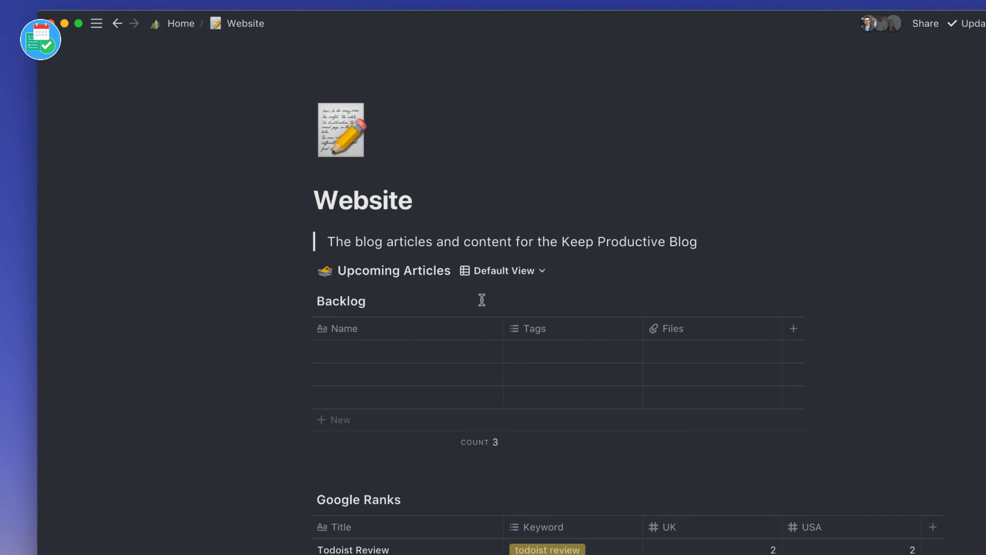
Search the Upcoming Articles table for "notion"
scroll(545, 330, "right", 5)
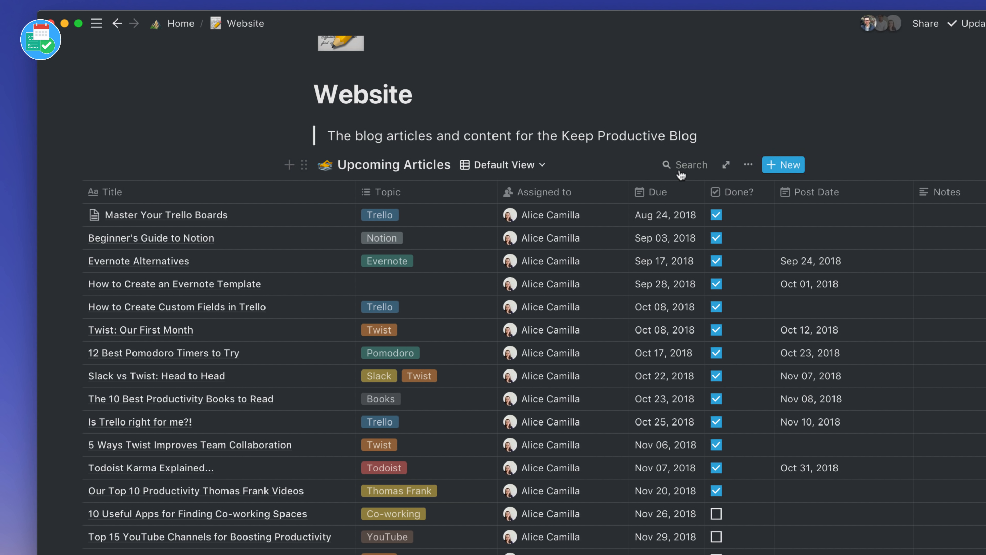
left_click(680, 173)
type("notion")
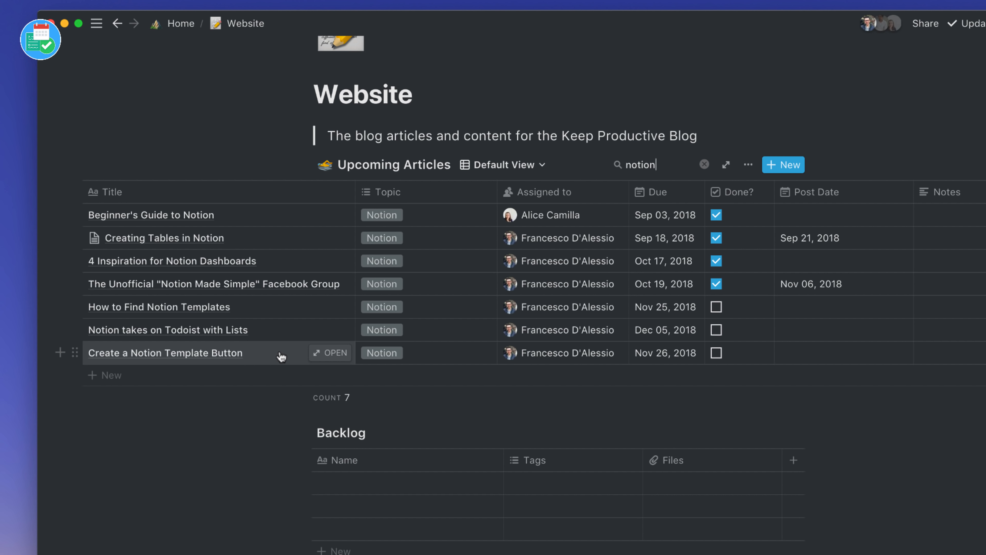
Search the Upcoming Articles table for "course" instead, and clear the search
key("super+a")
type("cou")
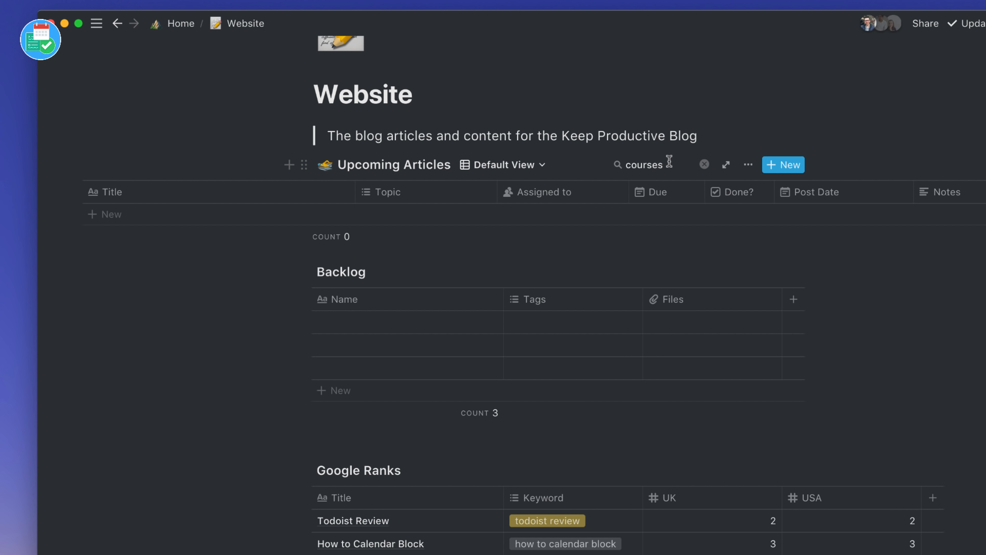
key("BackSpace")
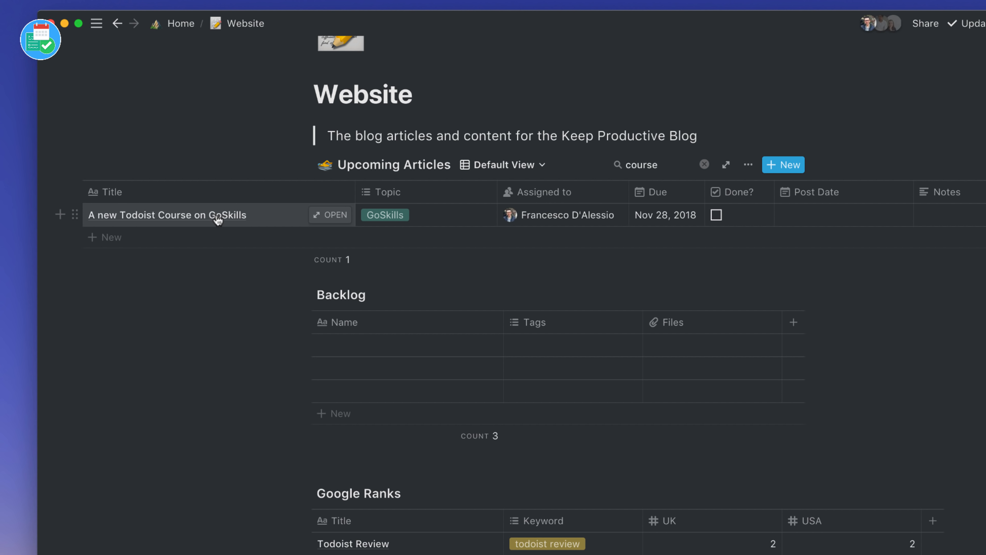
double_click(636, 164)
key("BackSpace")
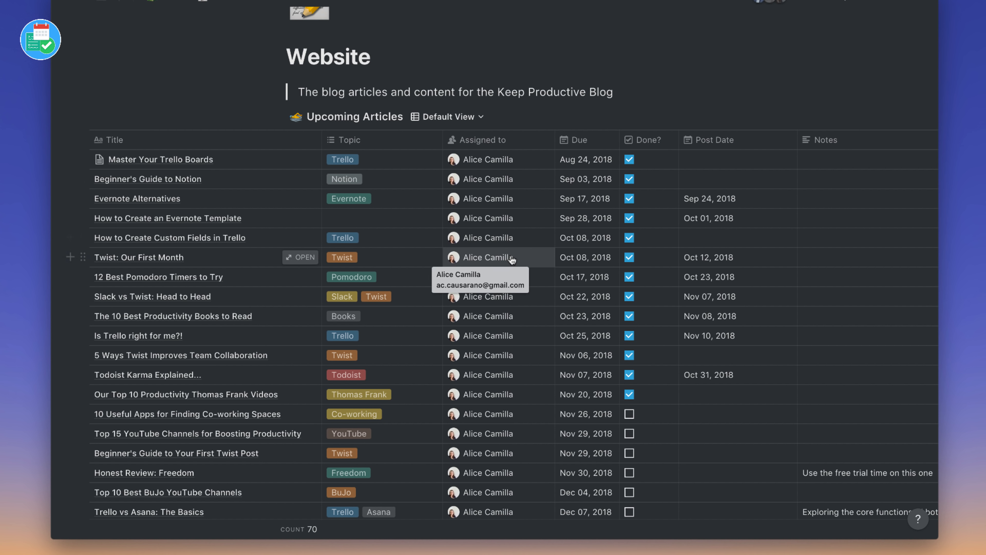
Look through the full Upcoming Articles table, checking its topics, assignees, due dates and completion columns
scroll(544, 252, "down", 5)
scroll(579, 213, "up", 7)
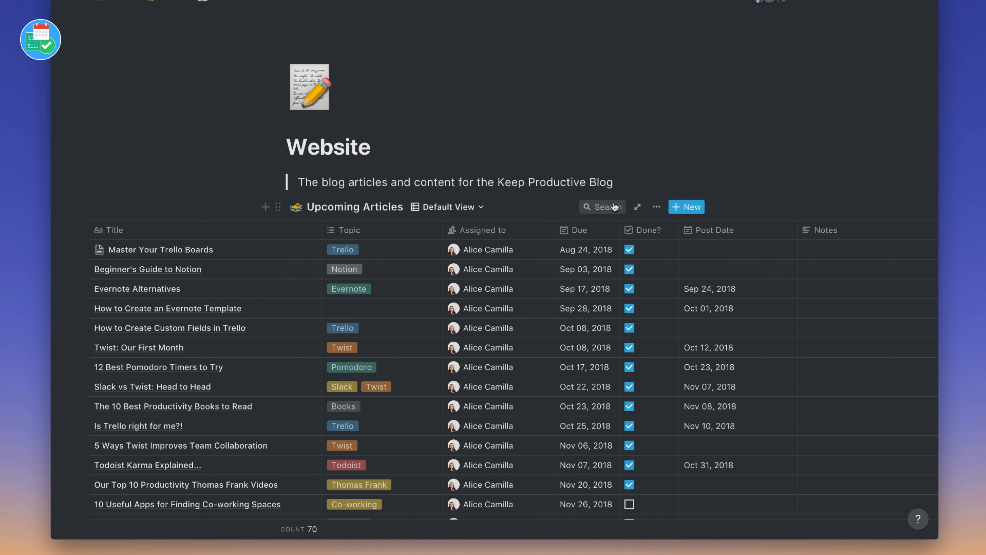
scroll(497, 205, "down", 1)
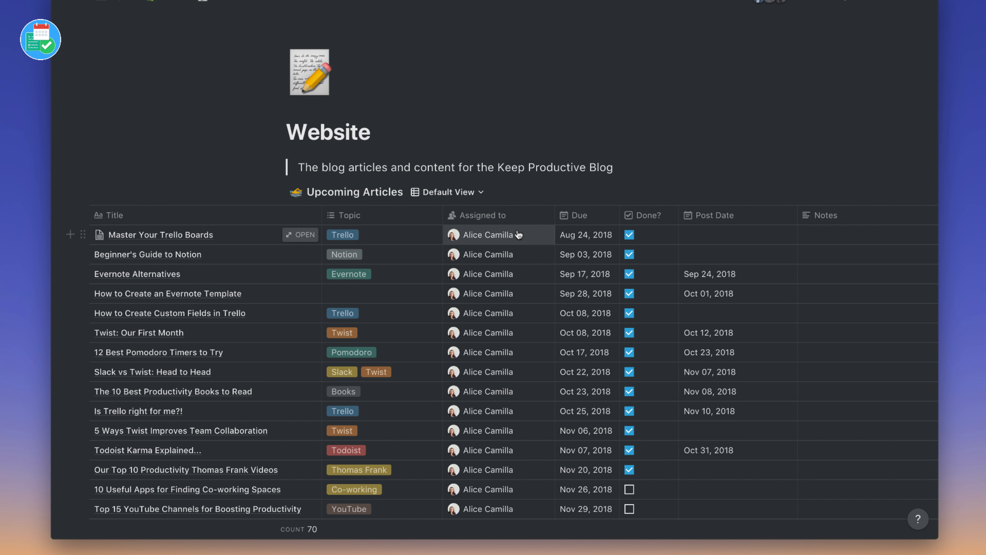
scroll(517, 230, "left", 4)
scroll(513, 248, "right", 3)
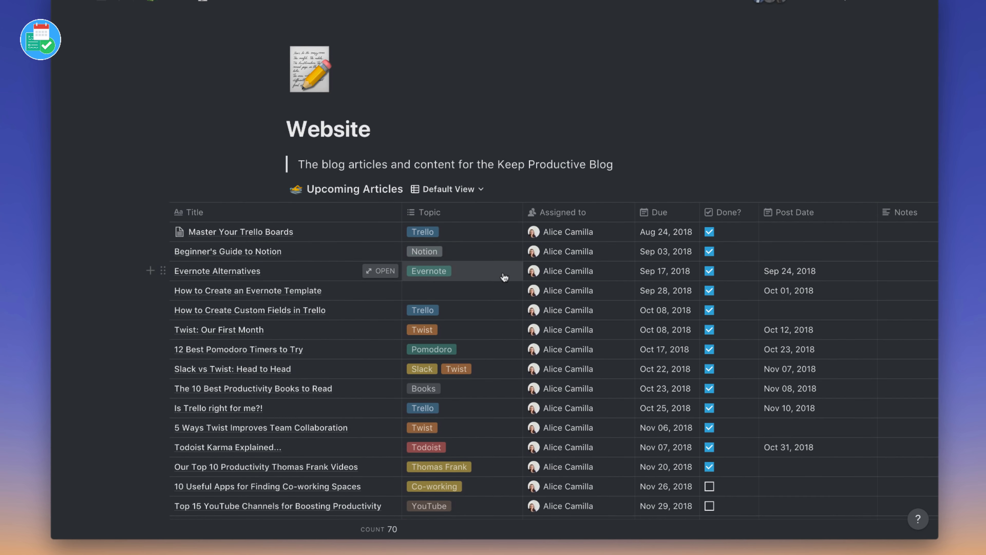
scroll(503, 273, "down", 10)
scroll(504, 272, "down", 5)
scroll(503, 272, "up", 15)
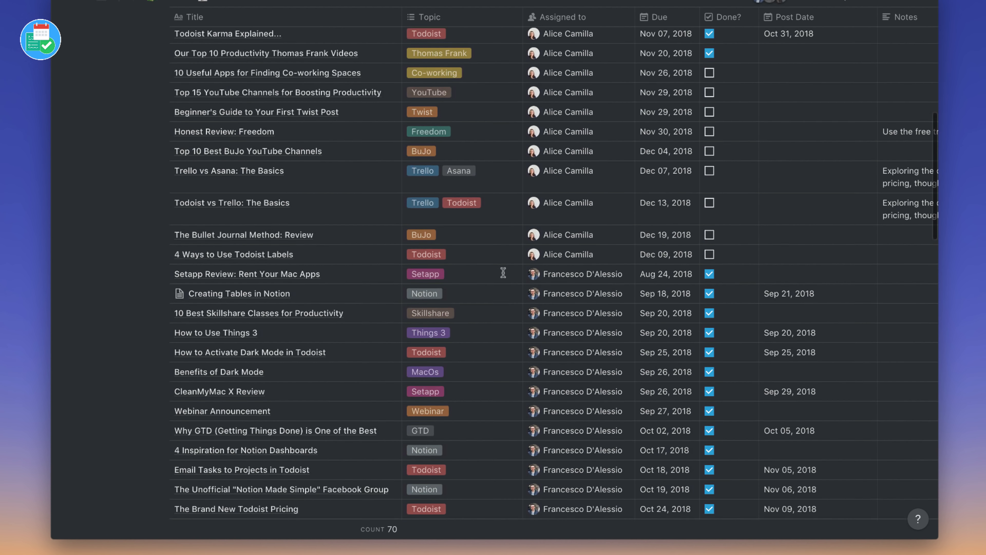
Add a filter to Upcoming Articles where Assigned to contains the first named team member
mouse_move(660, 130)
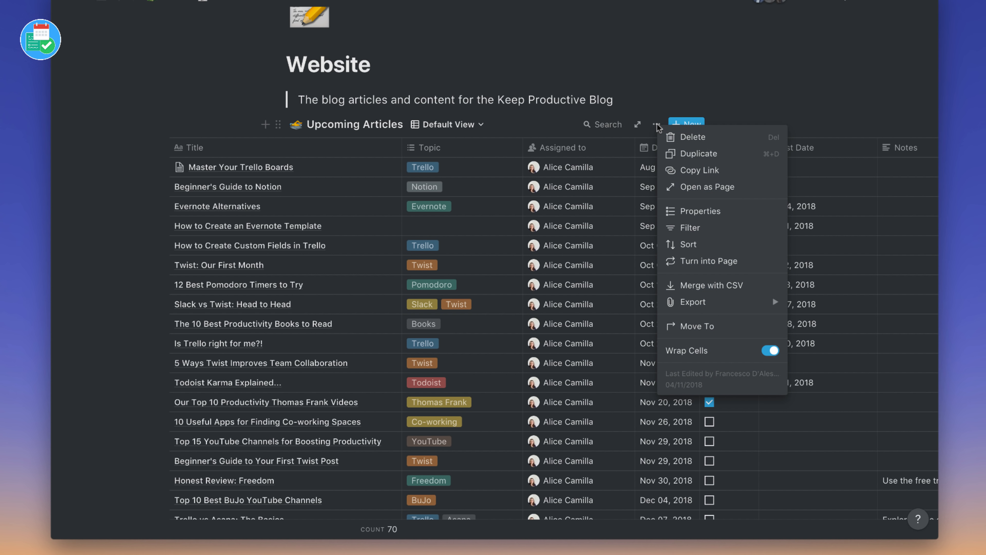
left_click(689, 227)
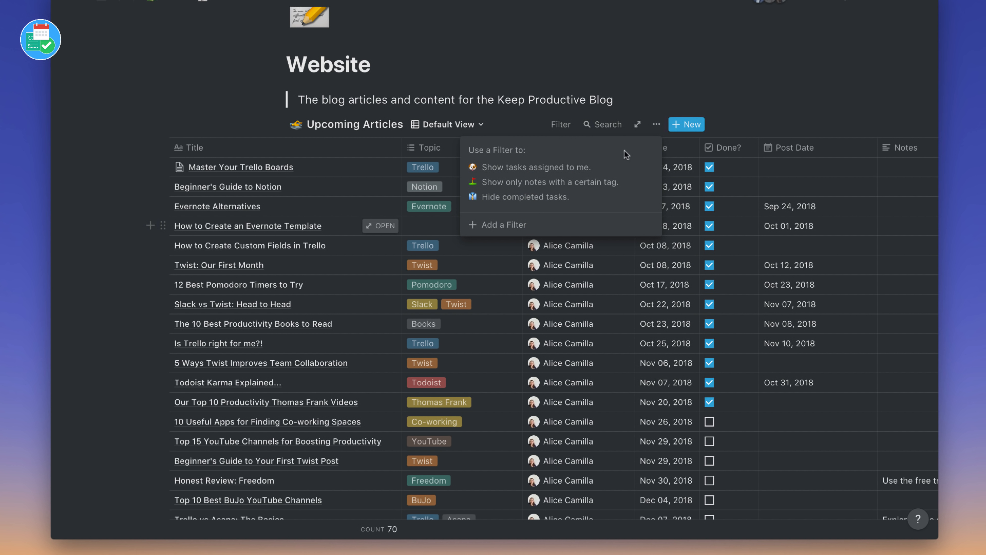
left_click(497, 224)
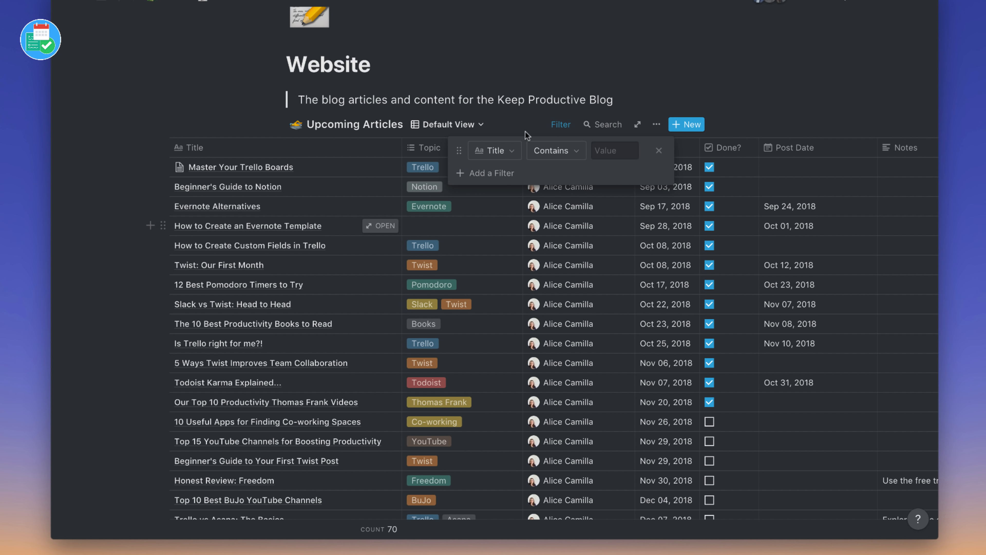
left_click(510, 153)
left_click(504, 217)
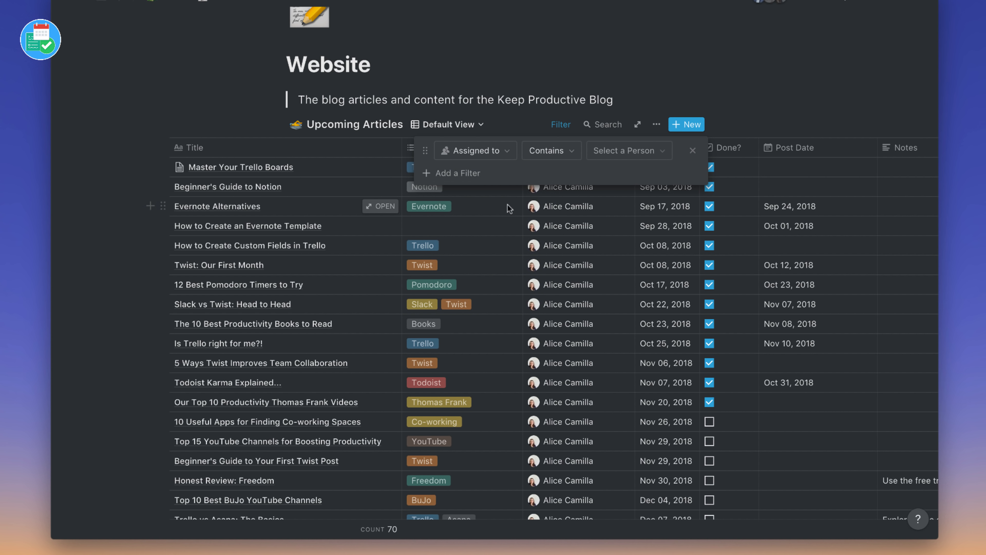
left_click(611, 150)
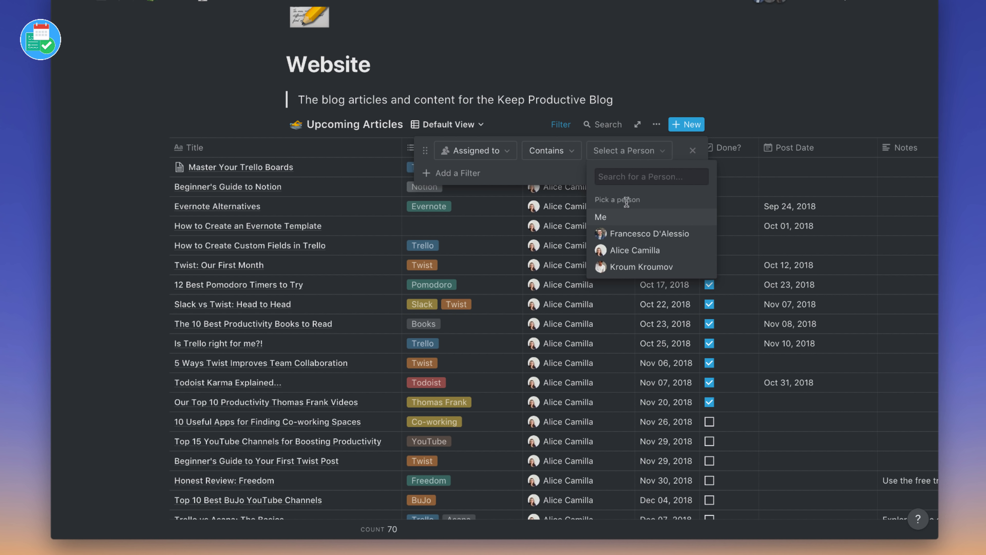
left_click(627, 234)
key("Escape")
Review the filtered articles and change the Assigned to filter's person to the second named team member
scroll(569, 266, "down", 10)
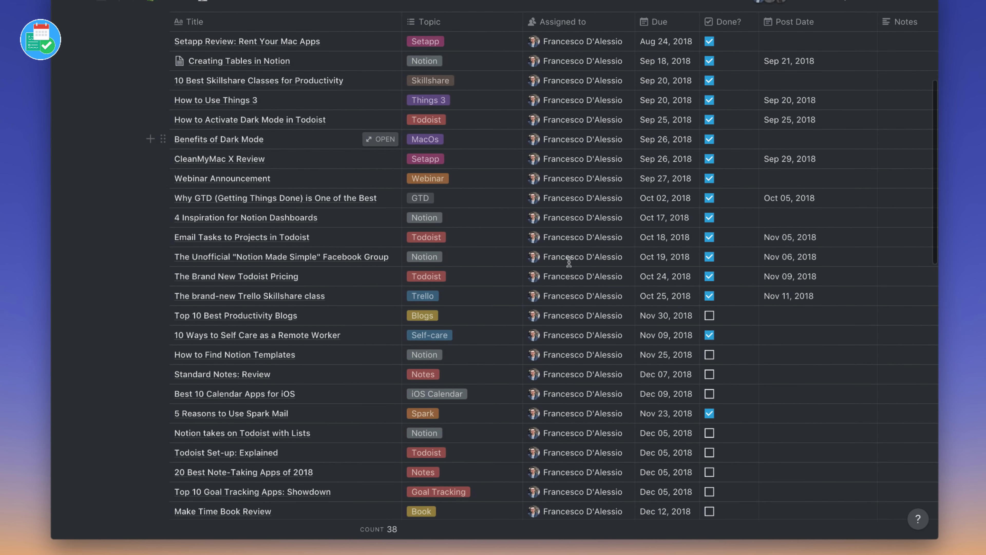
scroll(569, 263, "down", 3)
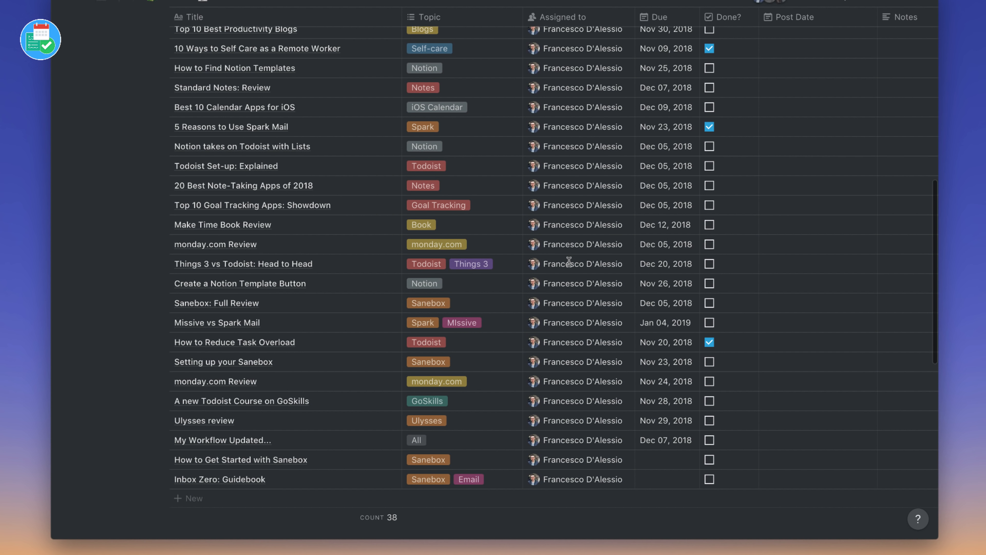
scroll(570, 261, "up", 10)
scroll(568, 262, "up", 3)
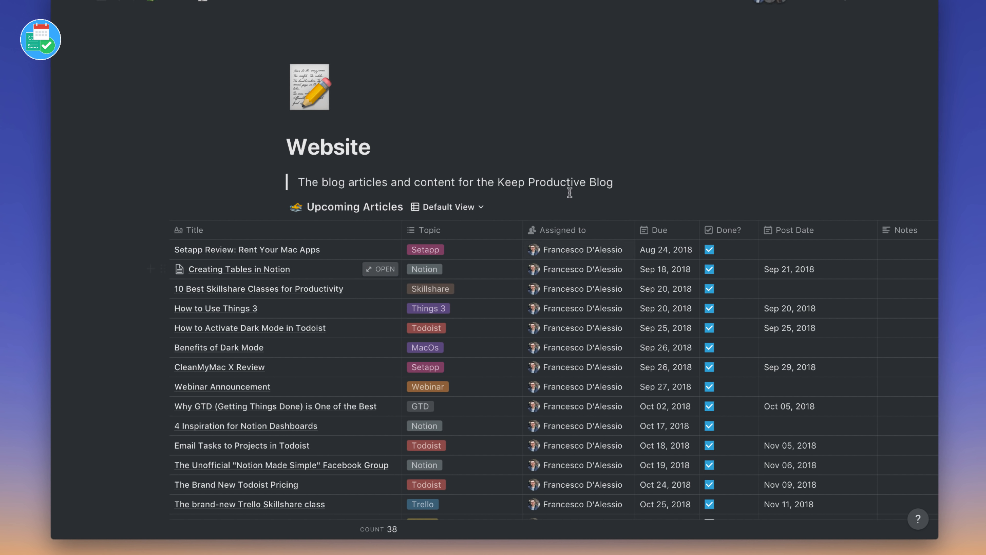
left_click(567, 207)
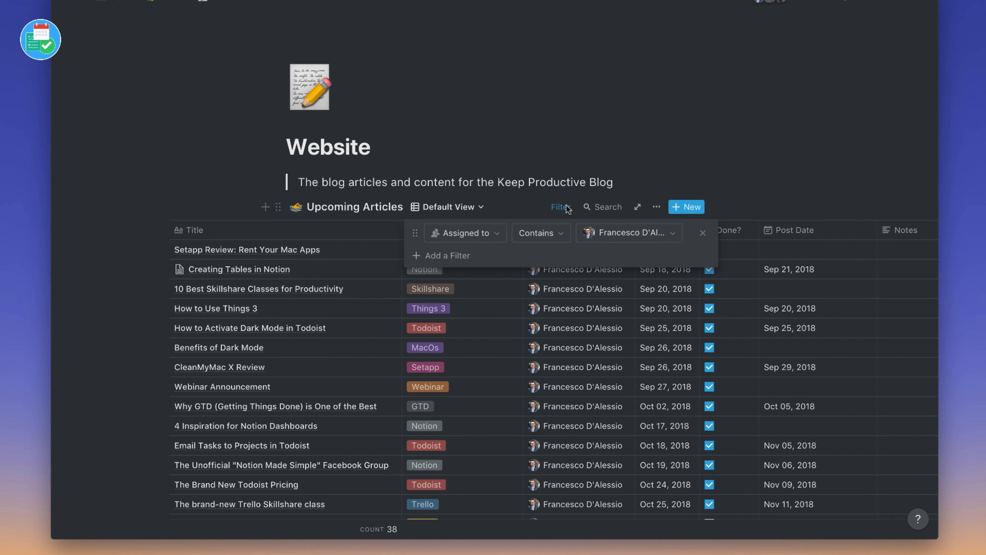
left_click(603, 240)
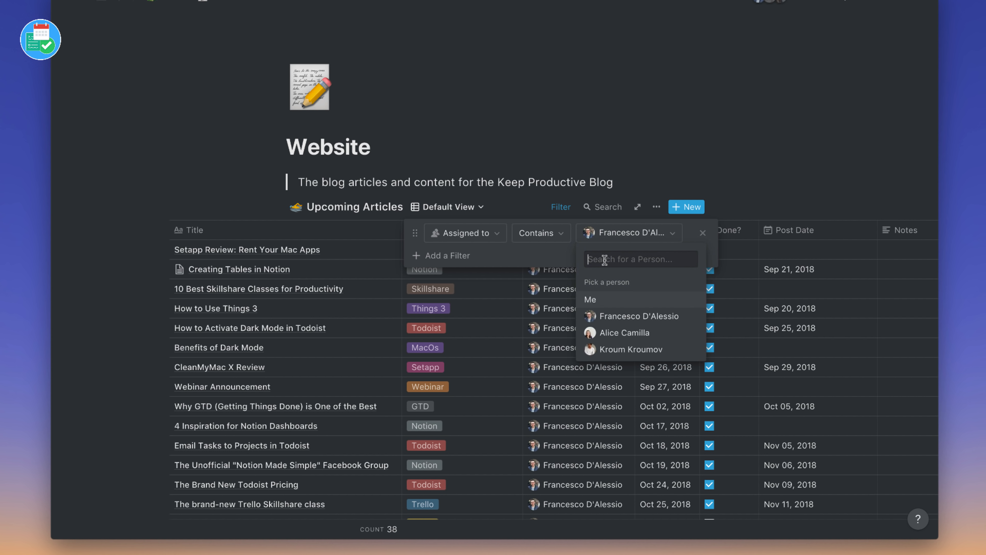
left_click(615, 333)
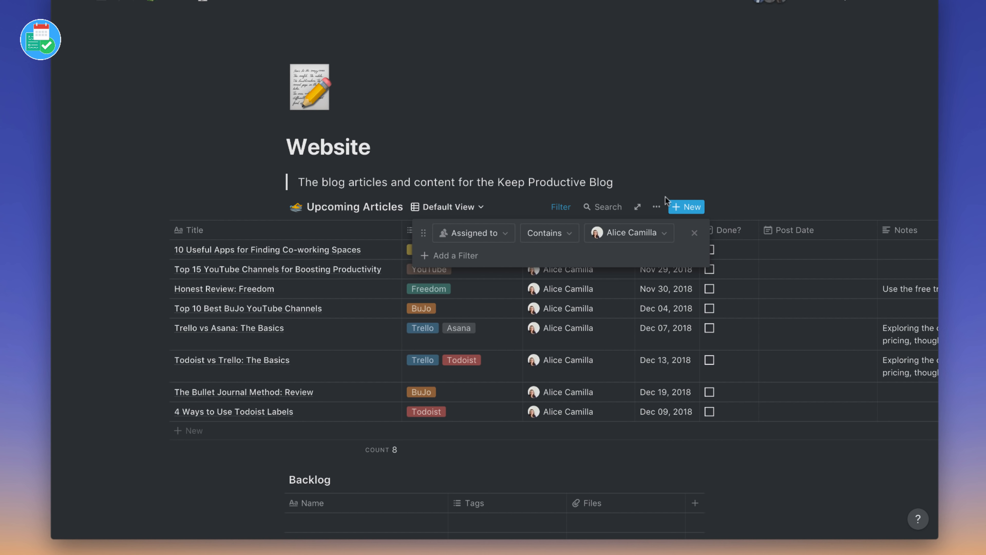
left_click(686, 155)
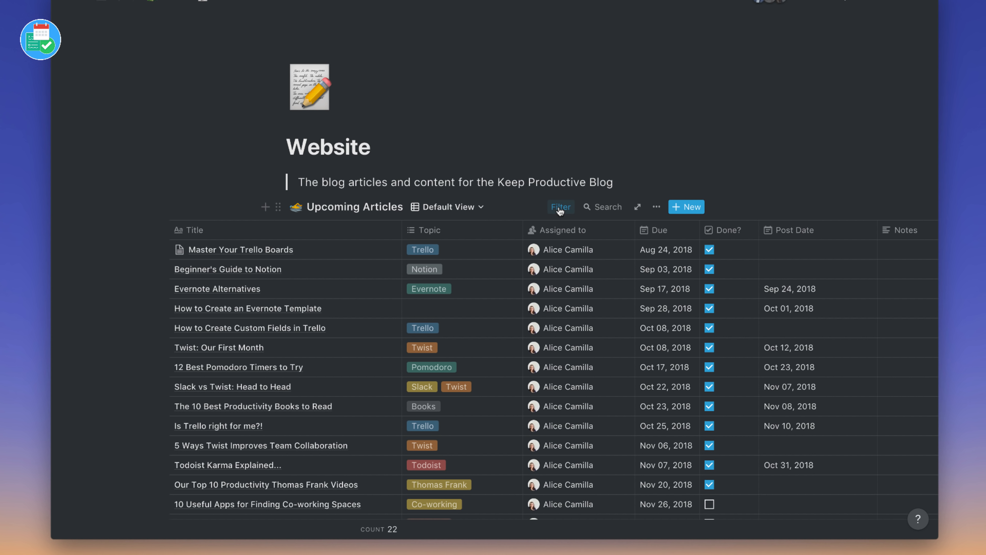
scroll(559, 207, "down", 8)
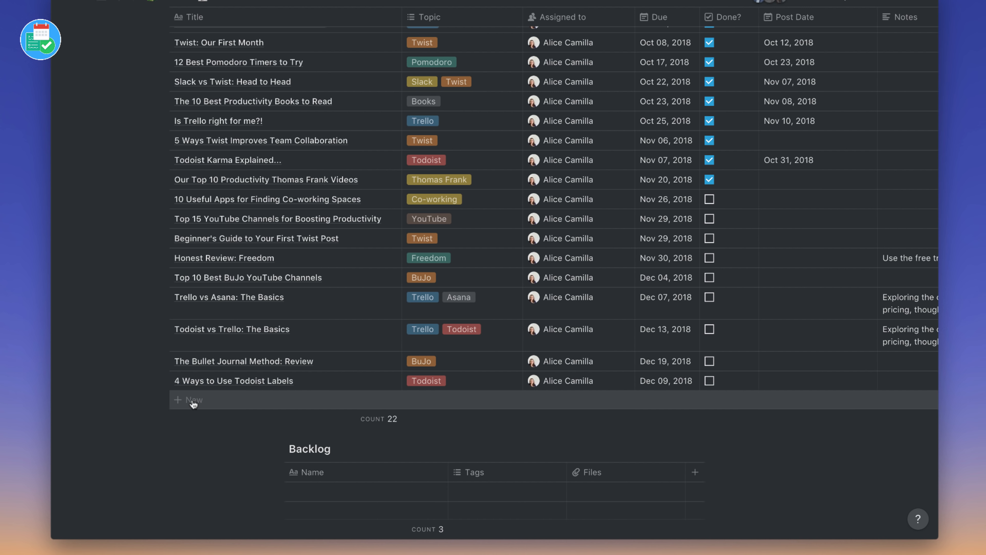
Add a new blank article row at the end of the filtered Upcoming Articles table
left_click(193, 402)
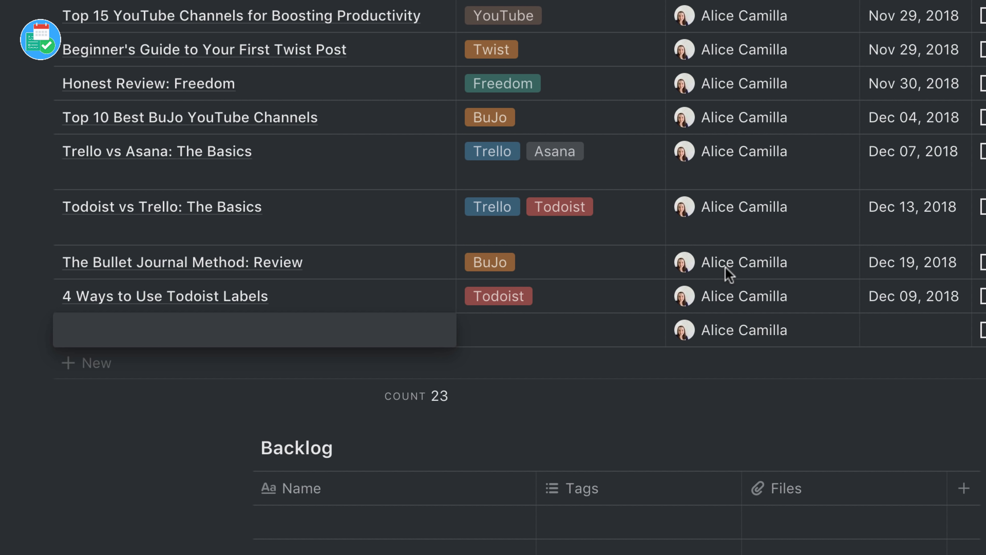
scroll(829, 33, "up", 15)
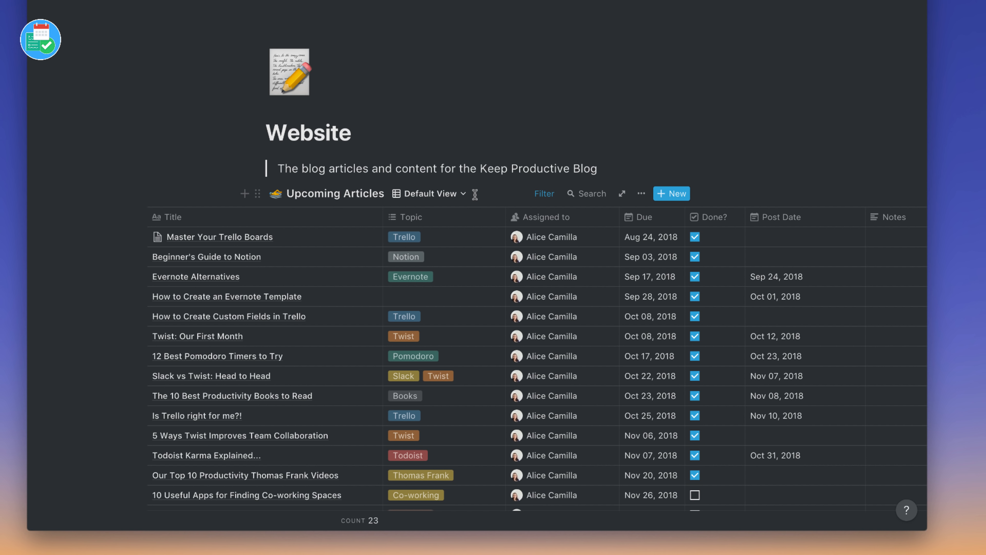
Add a sort to Upcoming Articles on the Due property in descending order
left_click(641, 194)
left_click(673, 317)
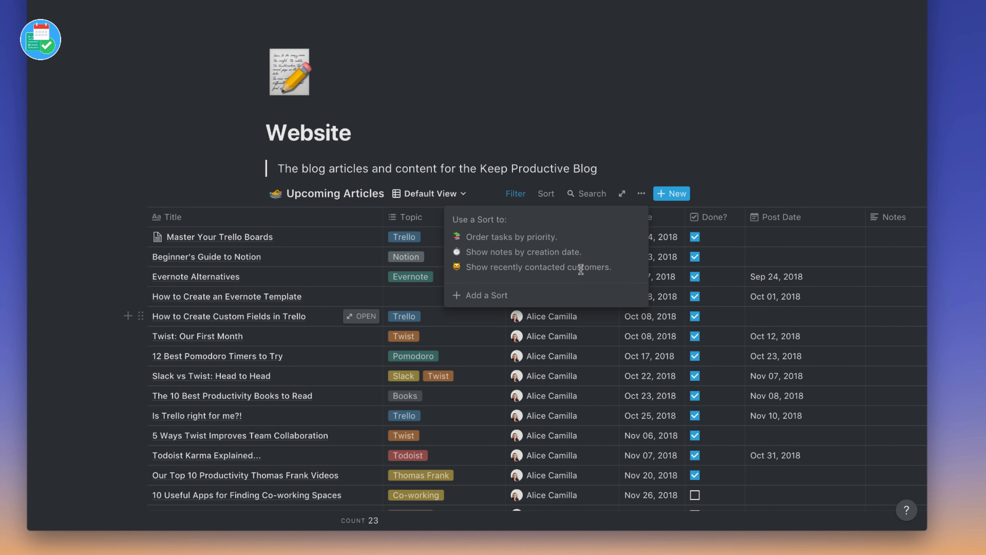
left_click(481, 296)
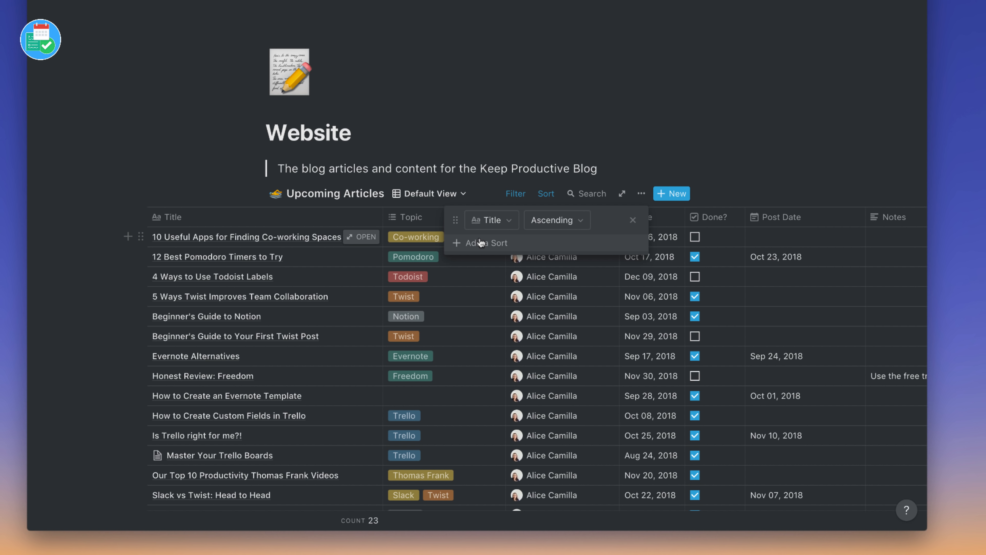
left_click(495, 226)
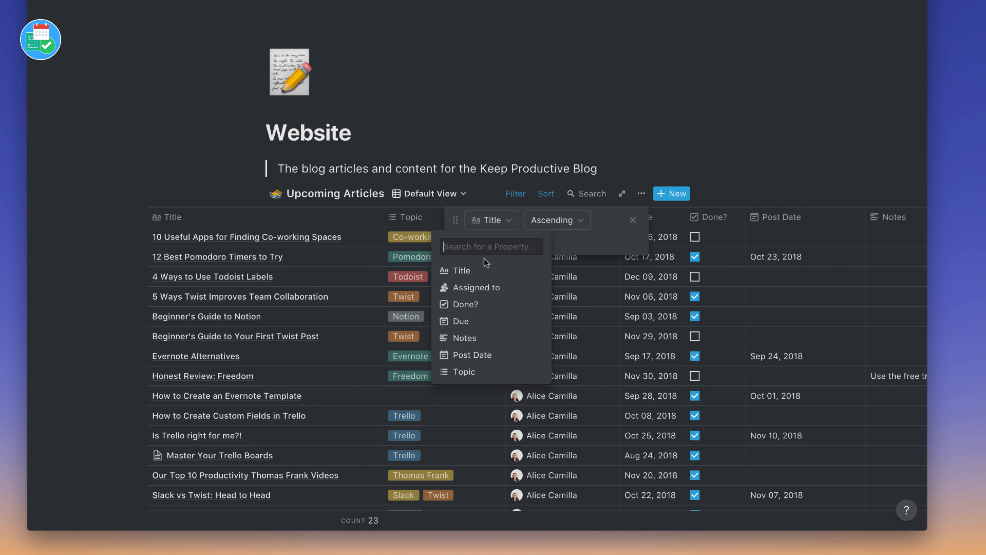
left_click(475, 318)
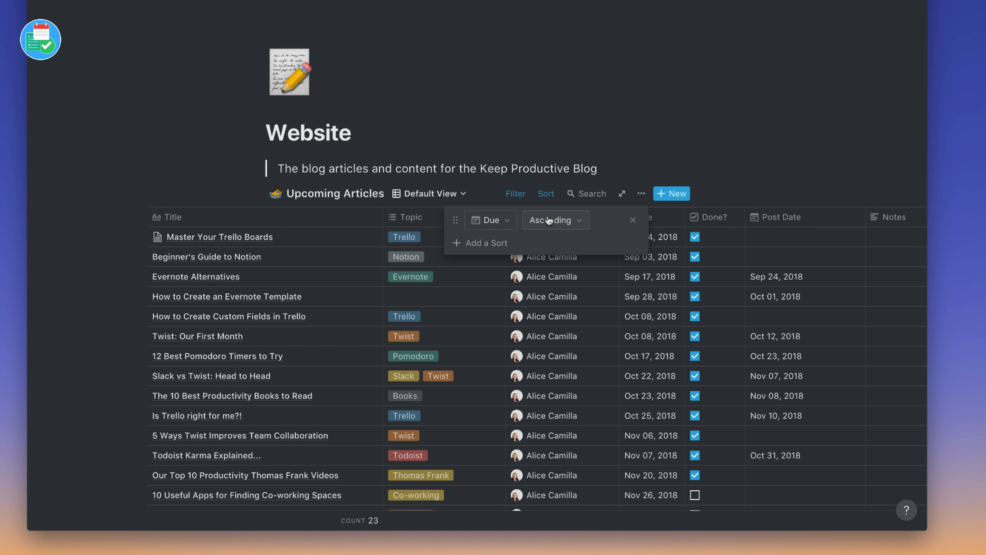
left_click(548, 220)
left_click(549, 259)
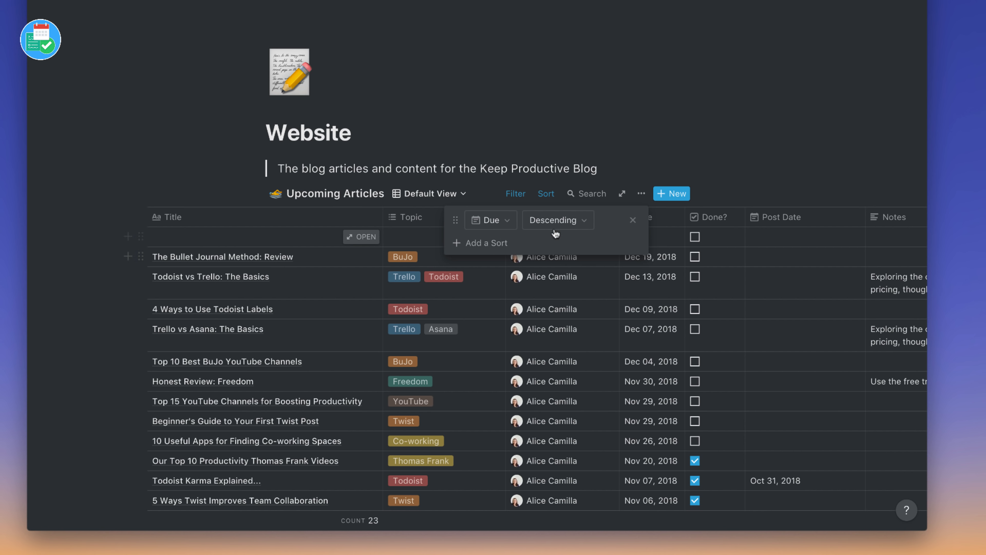
left_click(752, 139)
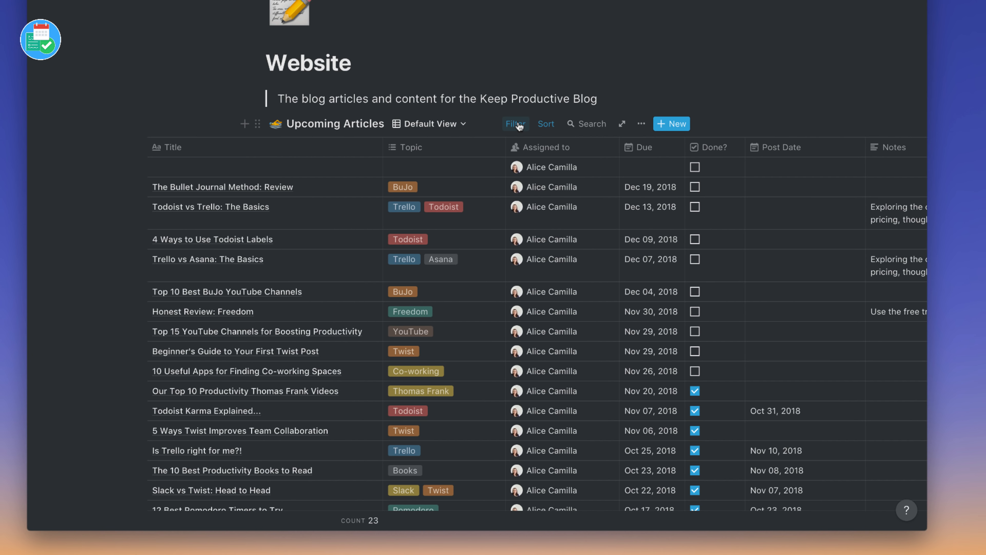
Change the Assigned to filter's person back to the first named team member
left_click(519, 125)
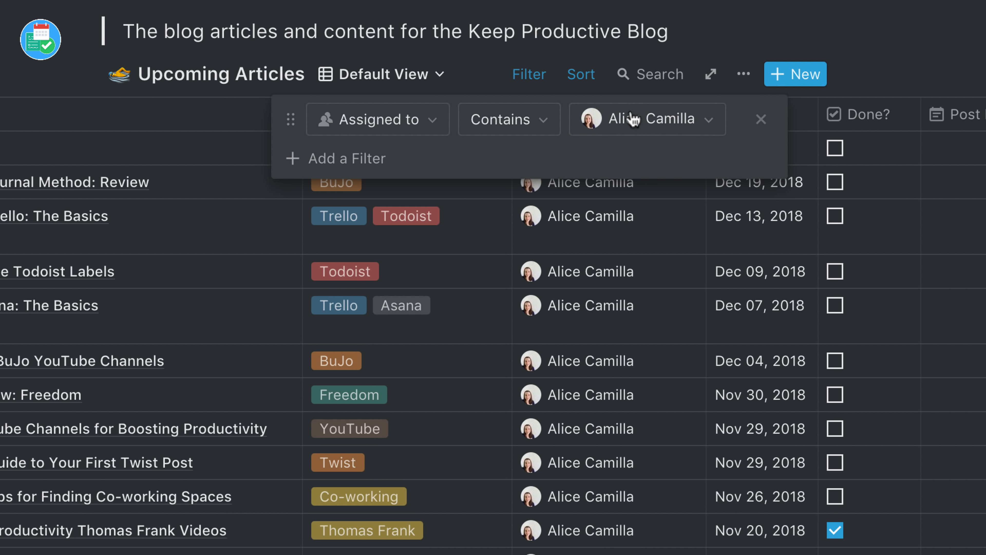
left_click(632, 118)
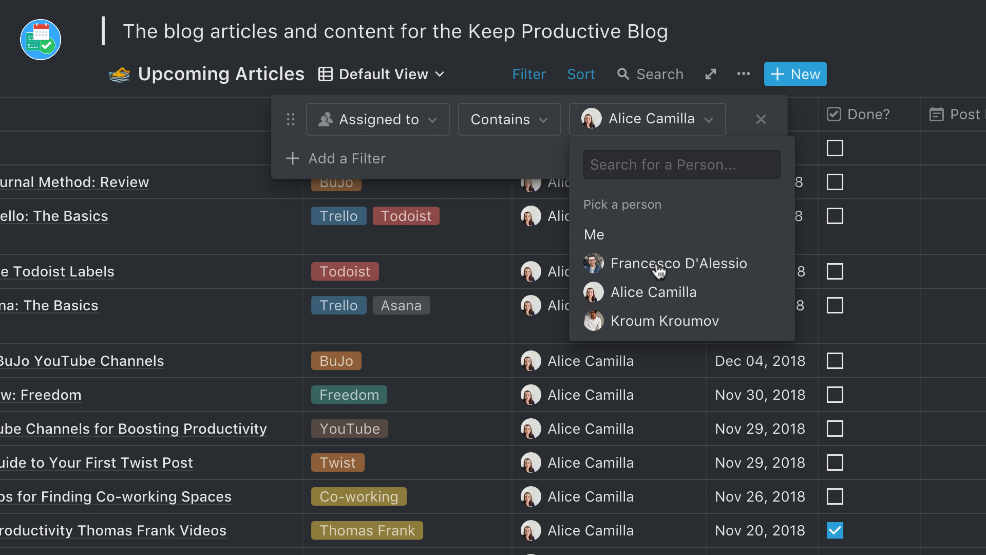
left_click(657, 264)
left_click(698, 66)
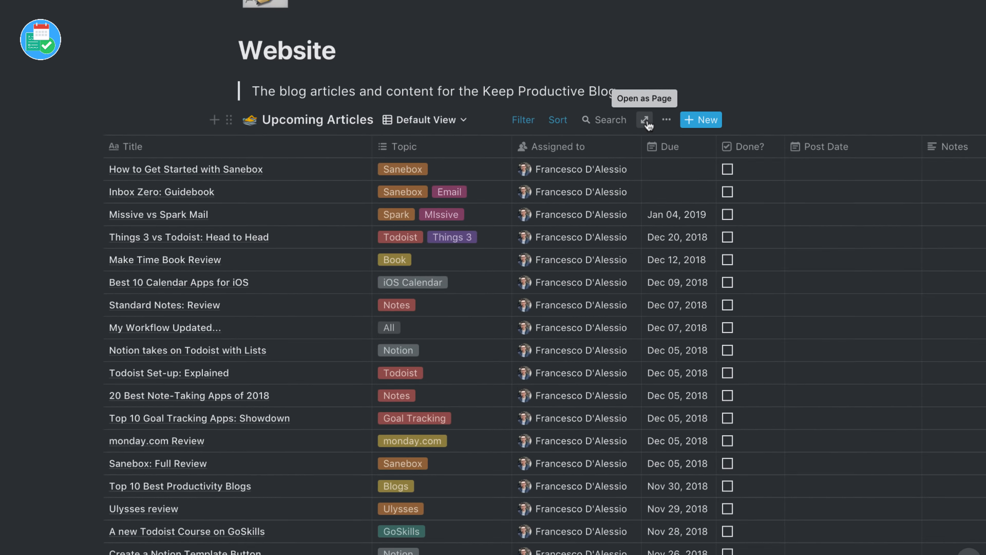
Open Upcoming Articles as a full page and check its additional view options
left_click(639, 125)
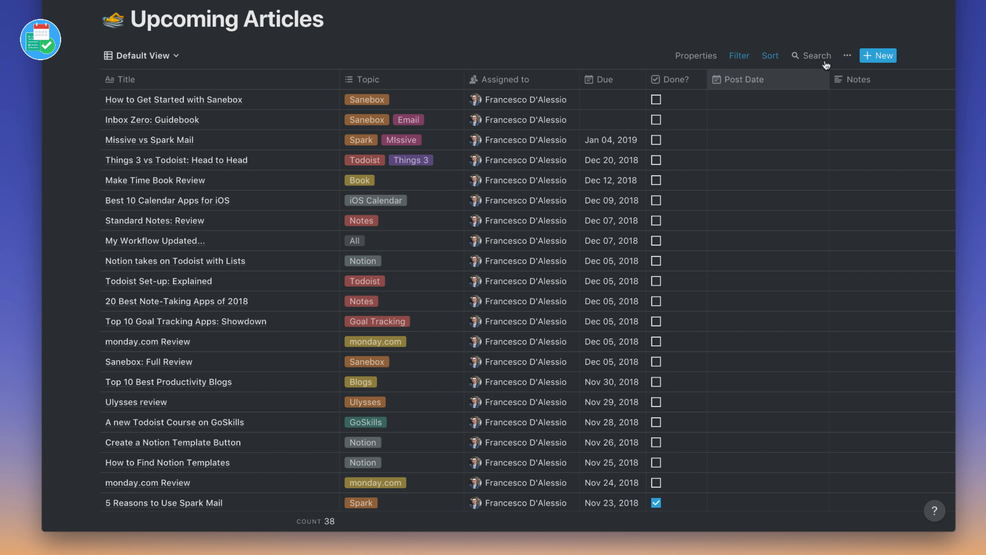
left_click(848, 55)
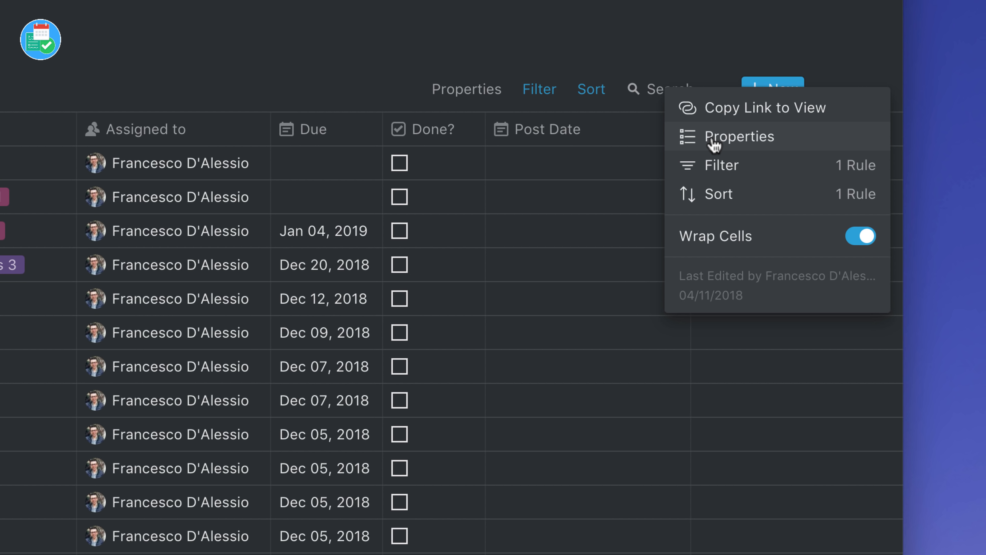
left_click(493, 23)
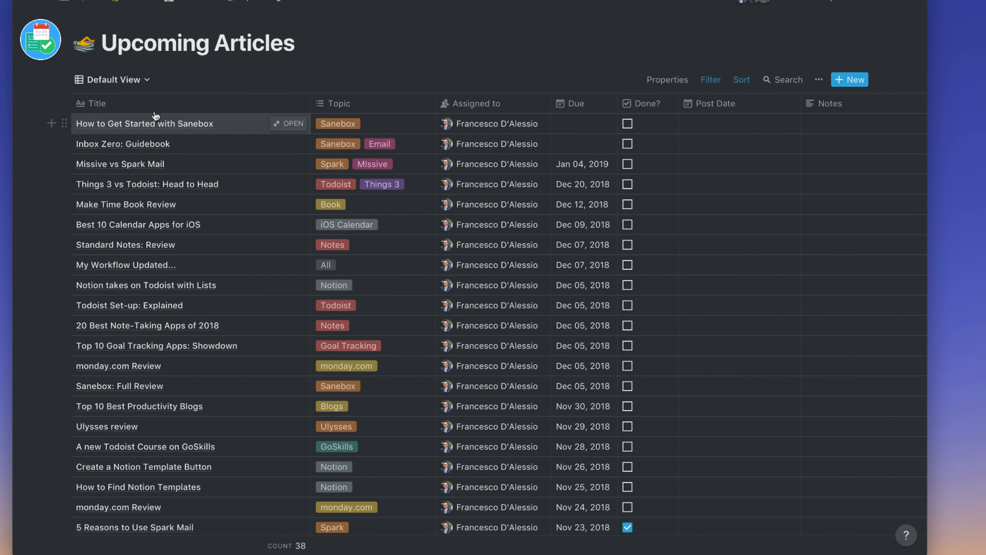
Show the Topic and Due properties in the Upcoming Articles list view and look through the entries
left_click(145, 80)
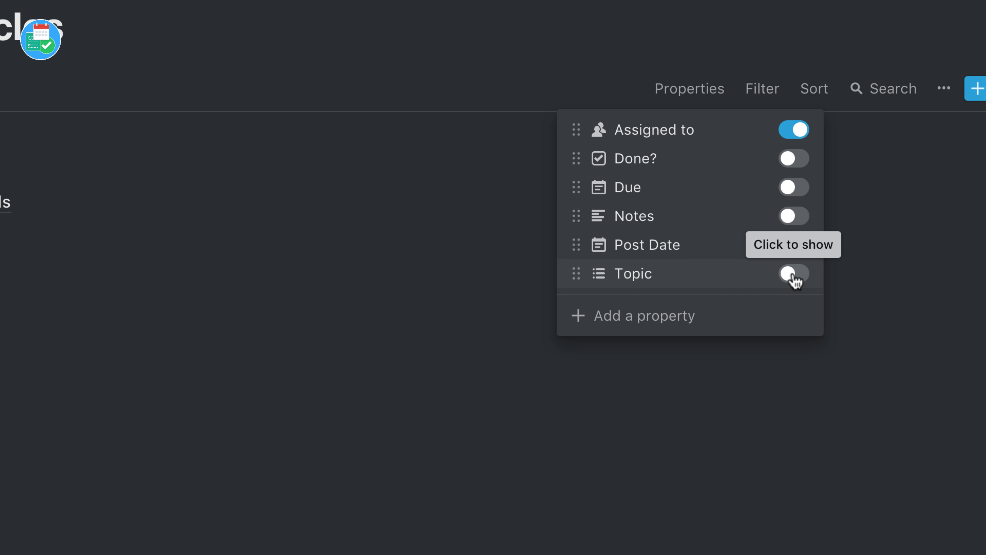
left_click(794, 276)
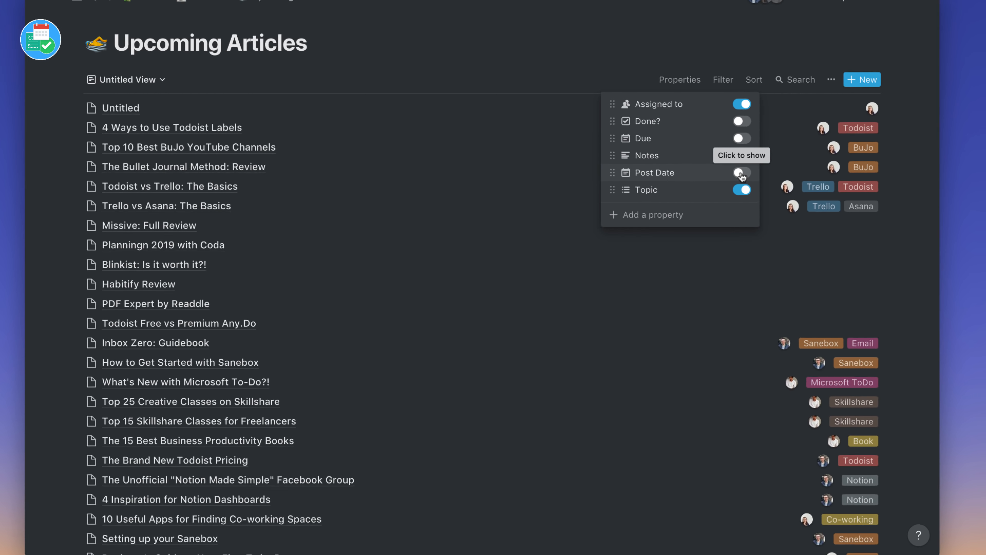
left_click(744, 138)
left_click(743, 138)
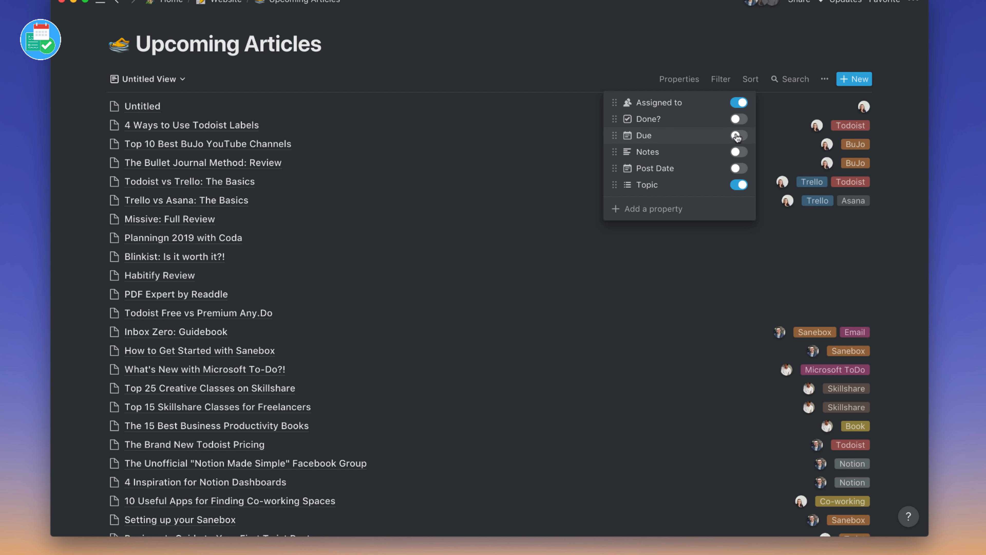
left_click(737, 136)
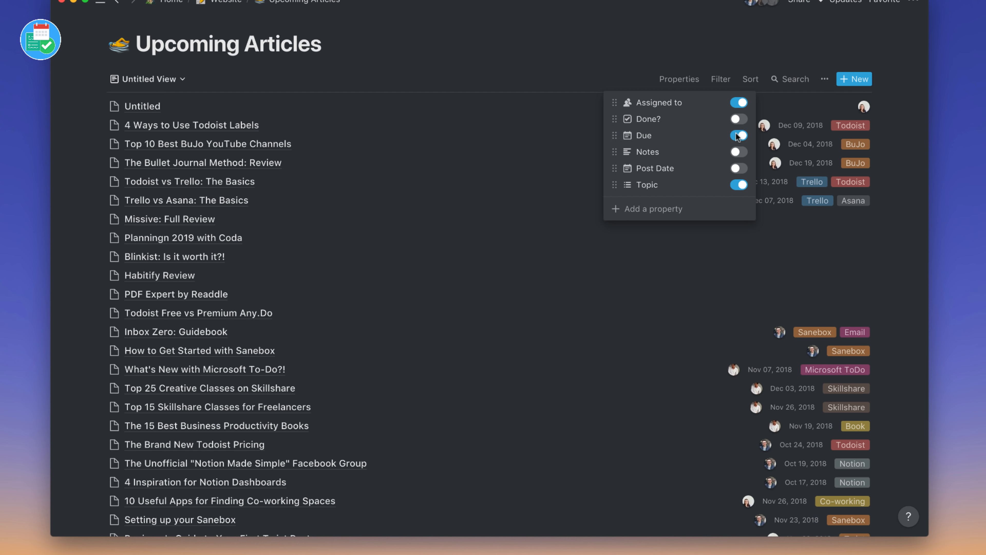
left_click(645, 280)
scroll(646, 277, "down", 10)
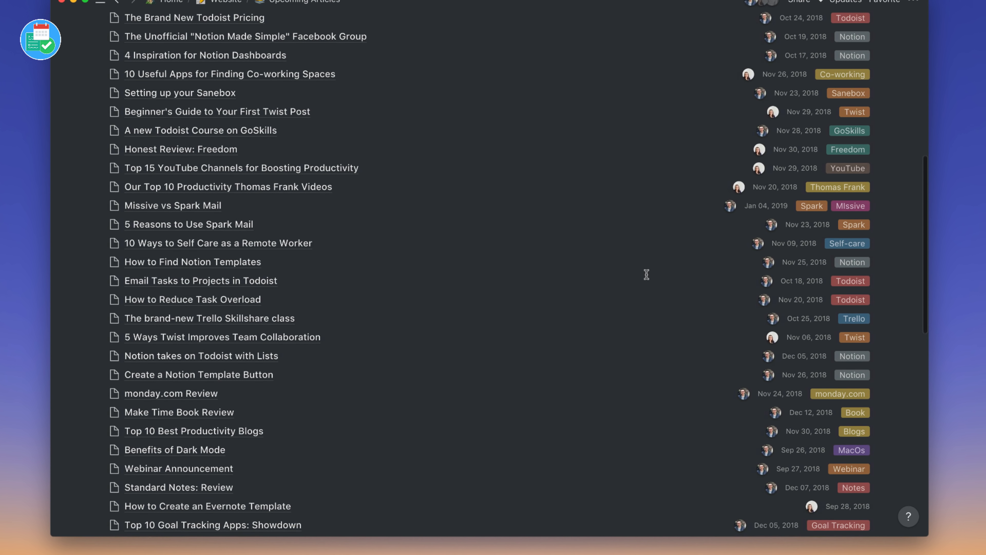
scroll(647, 274, "up", 10)
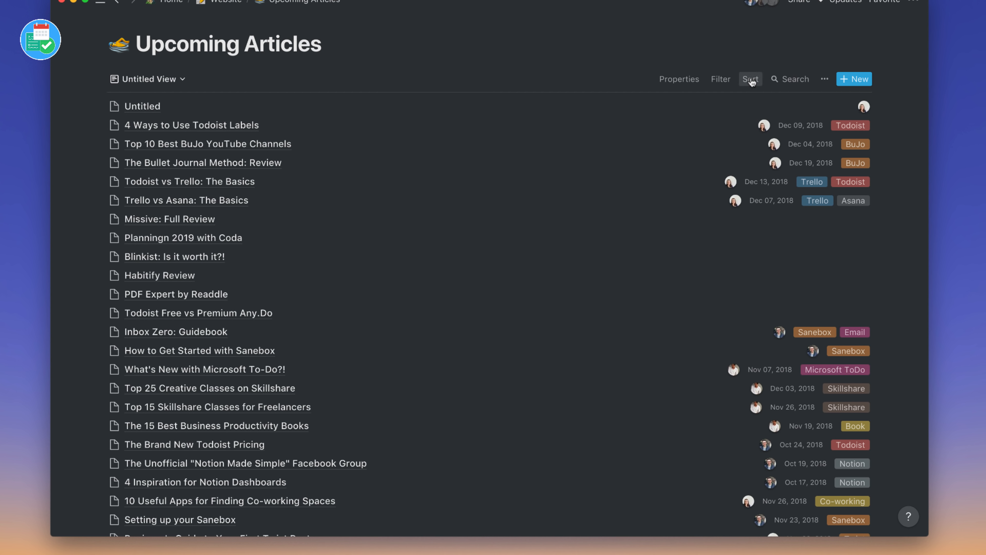
Show the Done? property in the list view as well and review the articles' checkboxes
left_click(679, 79)
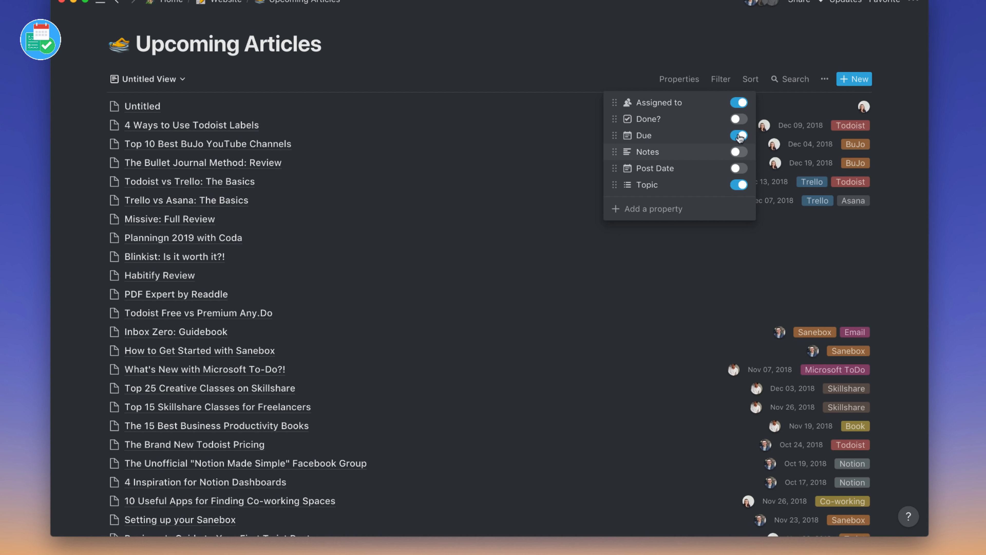
left_click(738, 120)
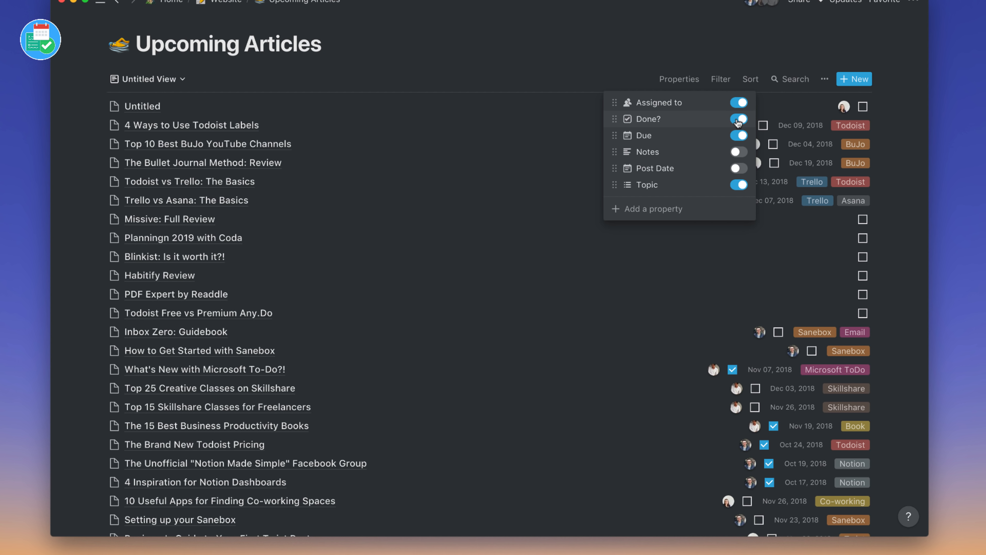
left_click(722, 279)
scroll(718, 295, "down", 15)
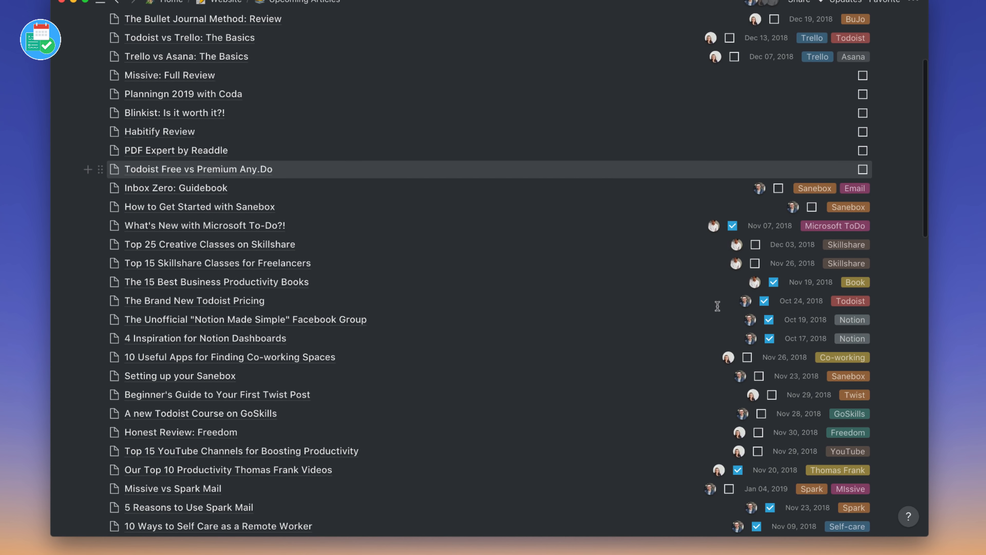
scroll(718, 306, "up", 15)
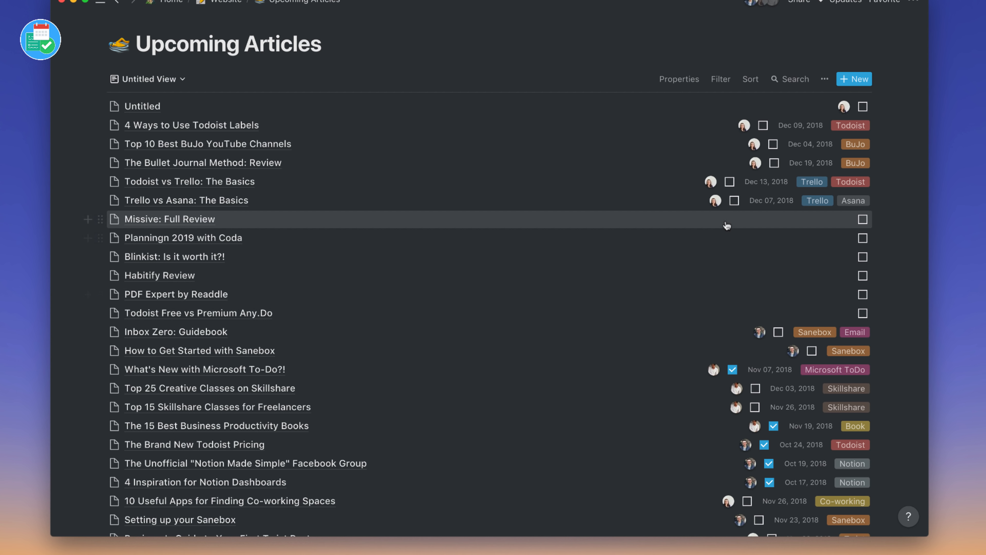
Switch Upcoming Articles to its calendar view and look over the November 2018 entries
left_click(171, 85)
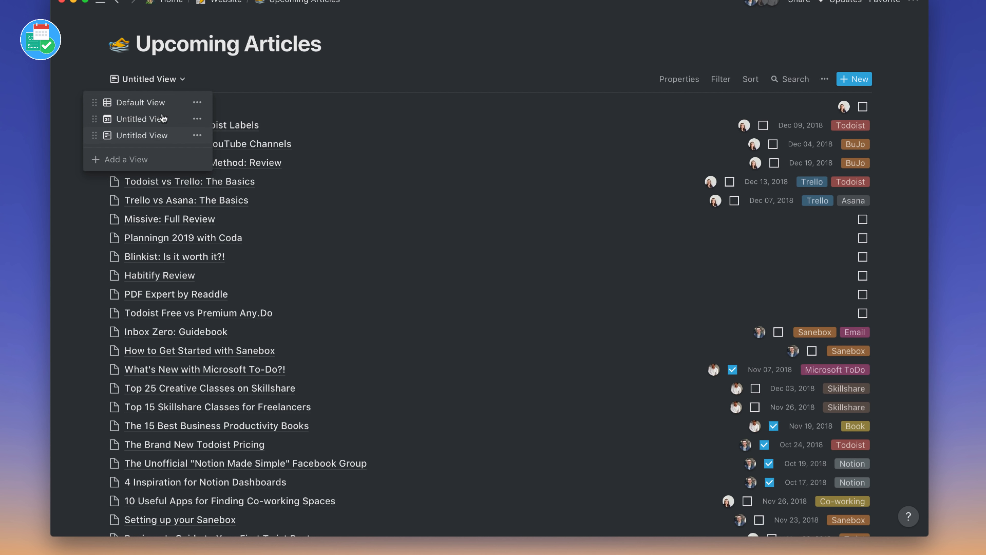
left_click(157, 124)
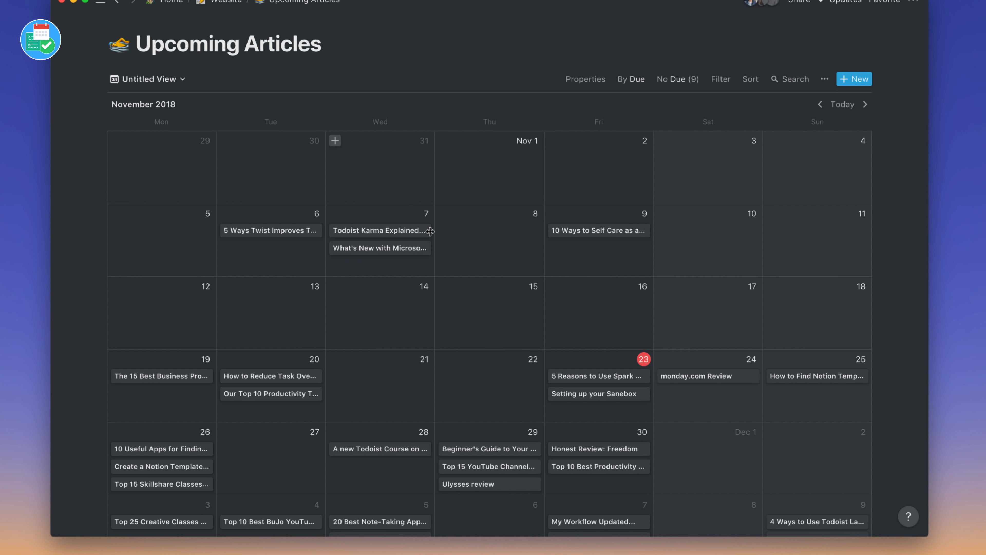
scroll(431, 229, "down", 2)
scroll(432, 235, "up", 2)
Show the Topic property on the calendar's article cards and look through them
left_click(588, 80)
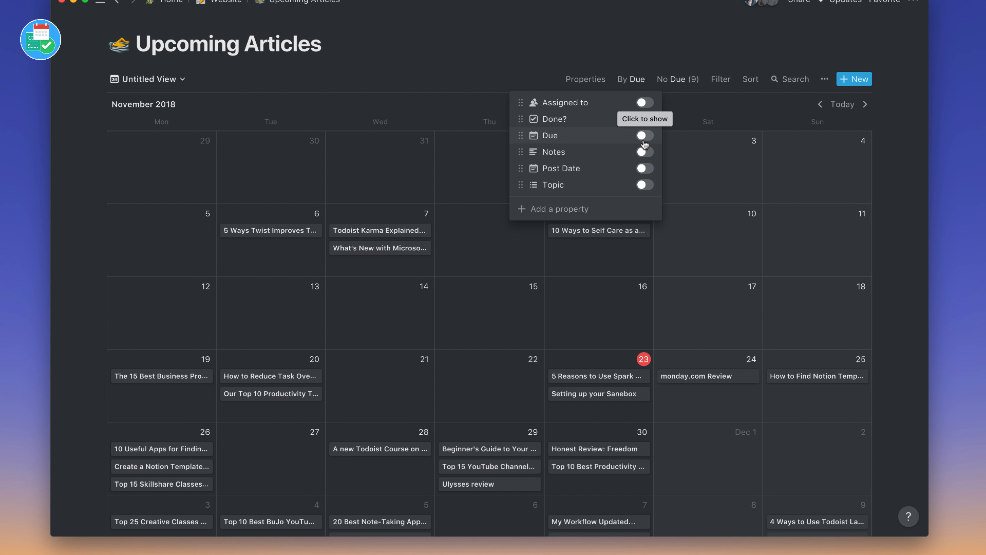
left_click(644, 186)
left_click(455, 99)
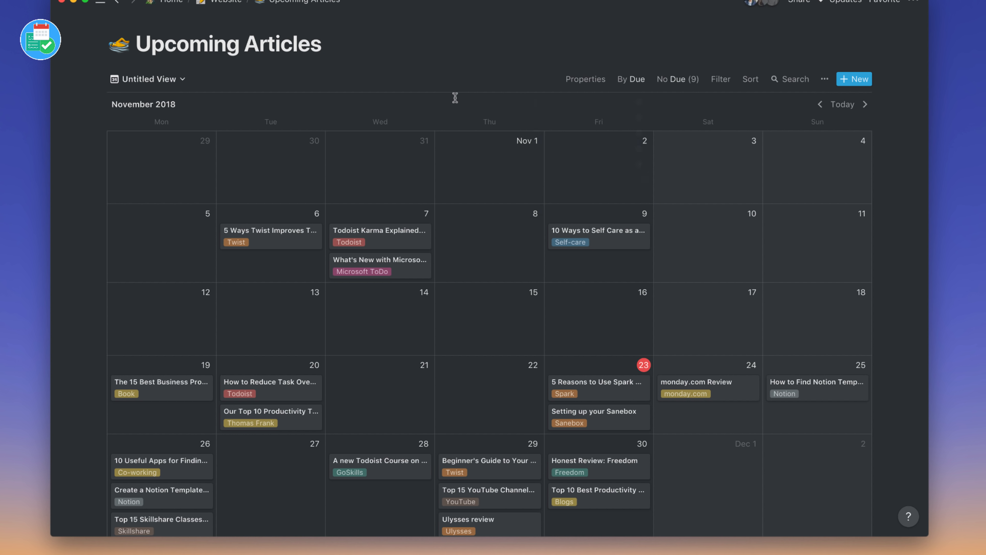
scroll(475, 152, "down", 4)
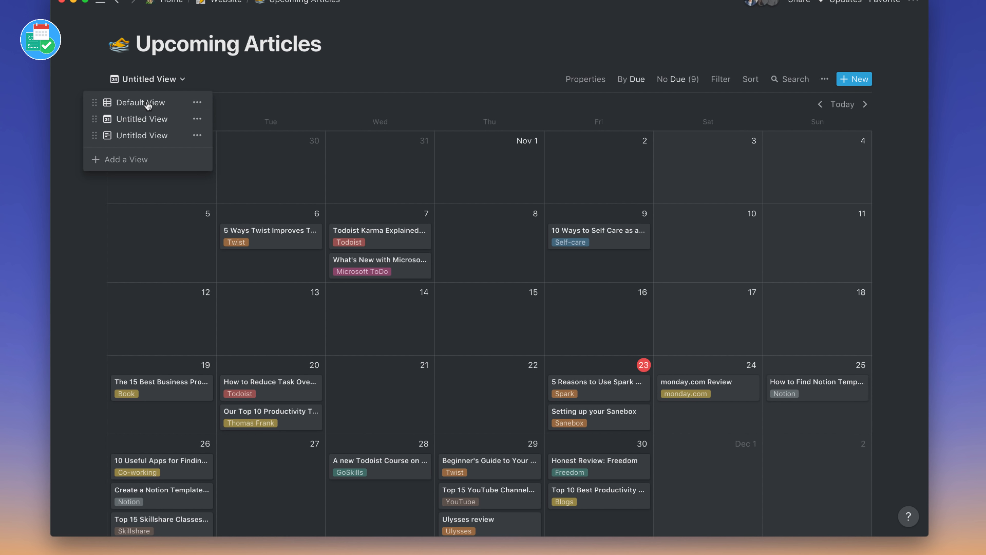
Switch back to the Default View table and remove its Assigned to filter
left_click(148, 104)
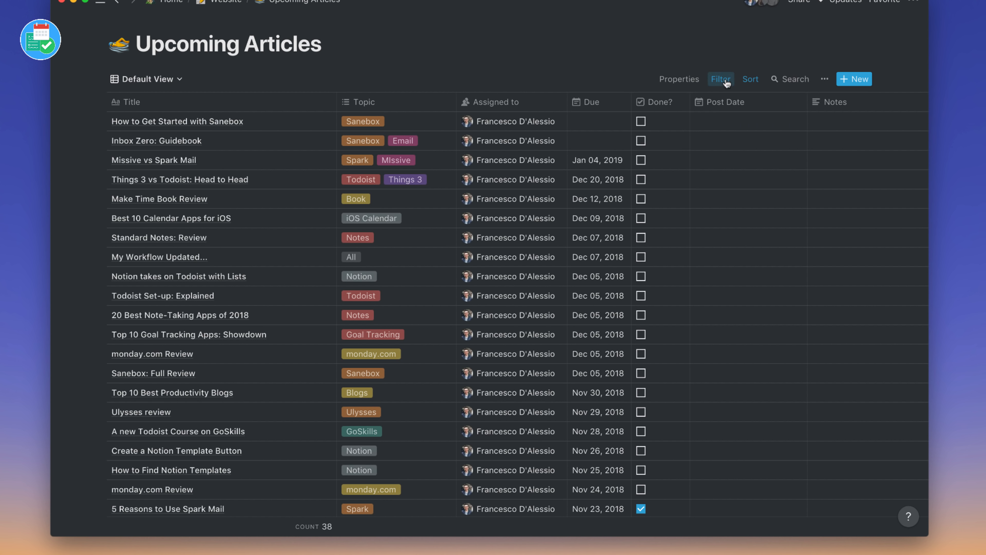
left_click(720, 79)
left_click(862, 105)
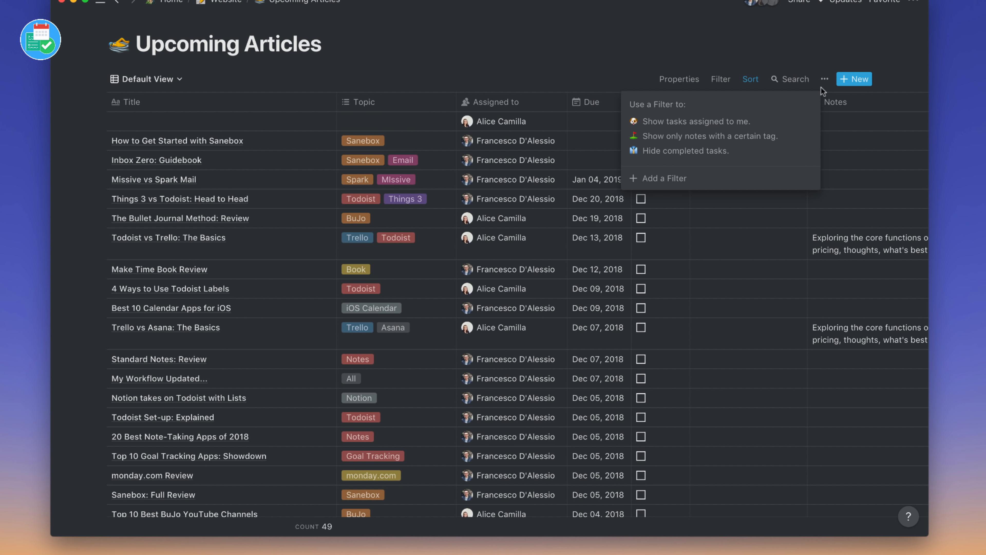
Remove the descending Due sort from the Default View table
left_click(746, 77)
left_click(747, 79)
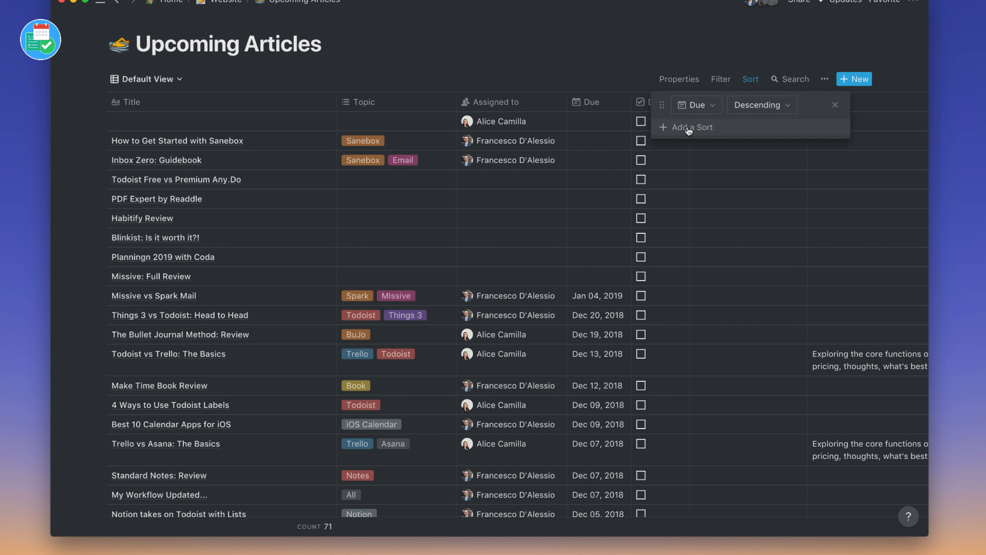
left_click(835, 105)
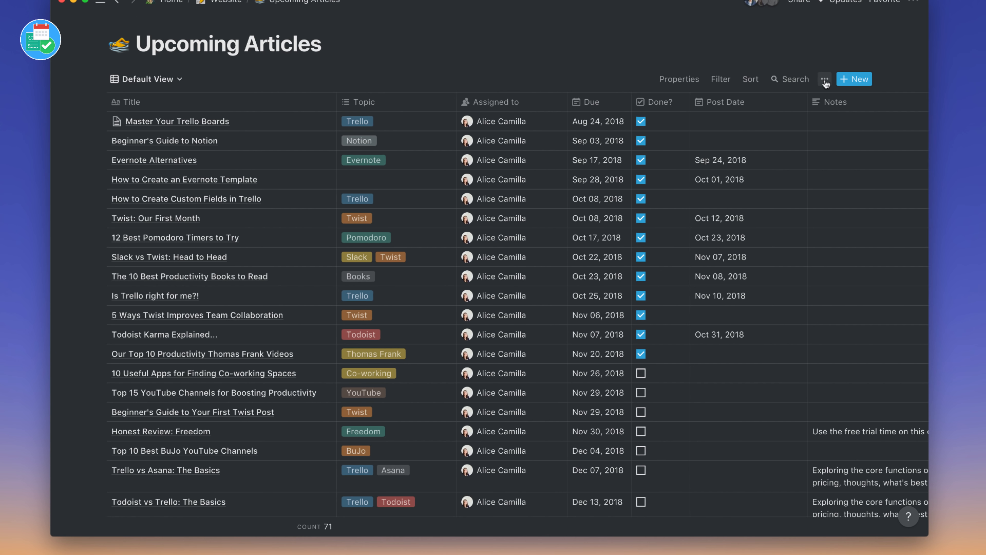
Filter the Upcoming Articles table on the Website page to entries where Done? Is Not checked, and look through the rows
left_click(824, 79)
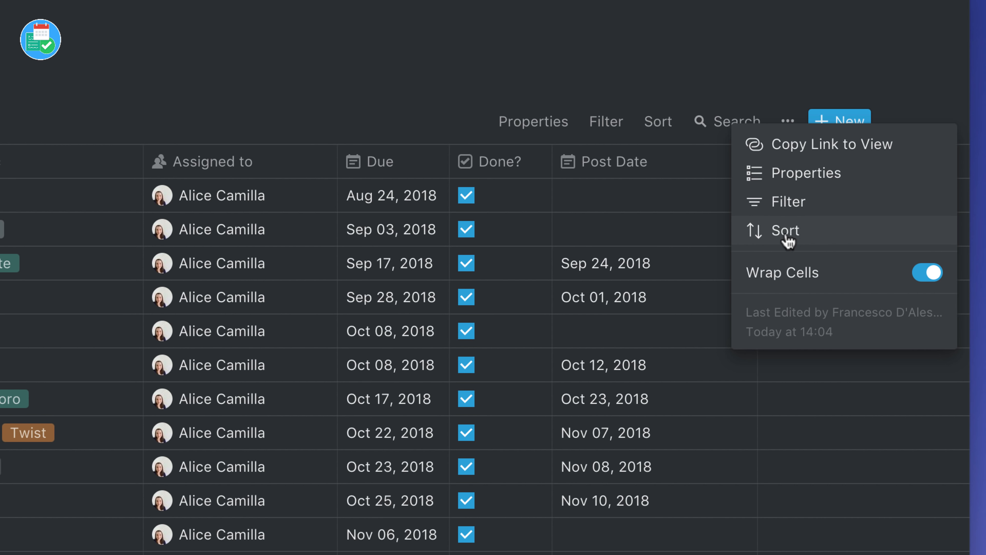
left_click(591, 59)
left_click(531, 155)
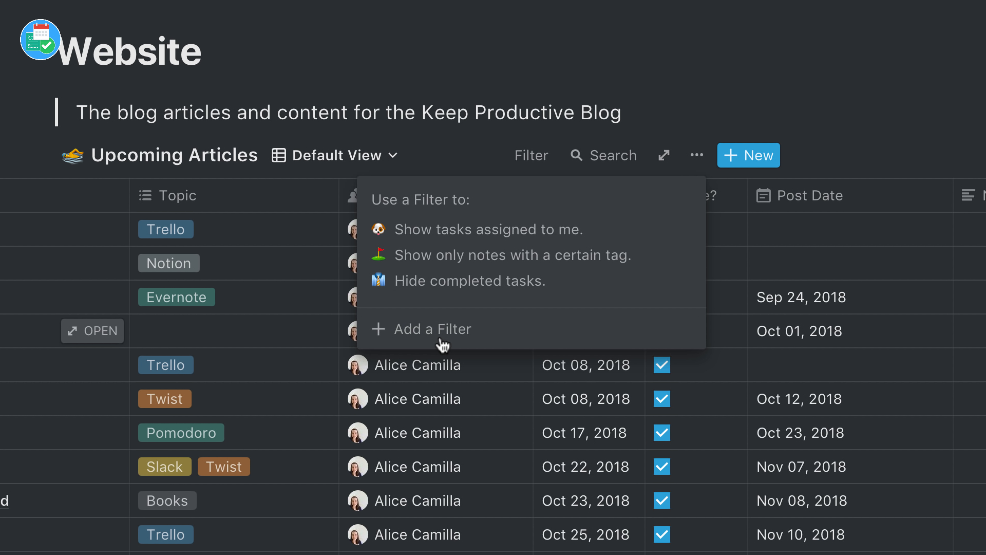
left_click(441, 331)
left_click(436, 202)
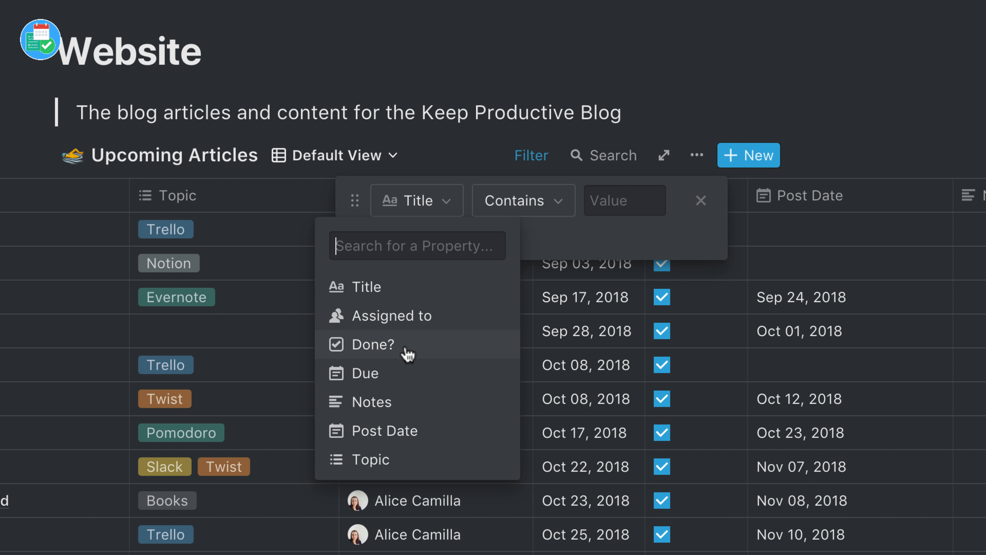
left_click(406, 350)
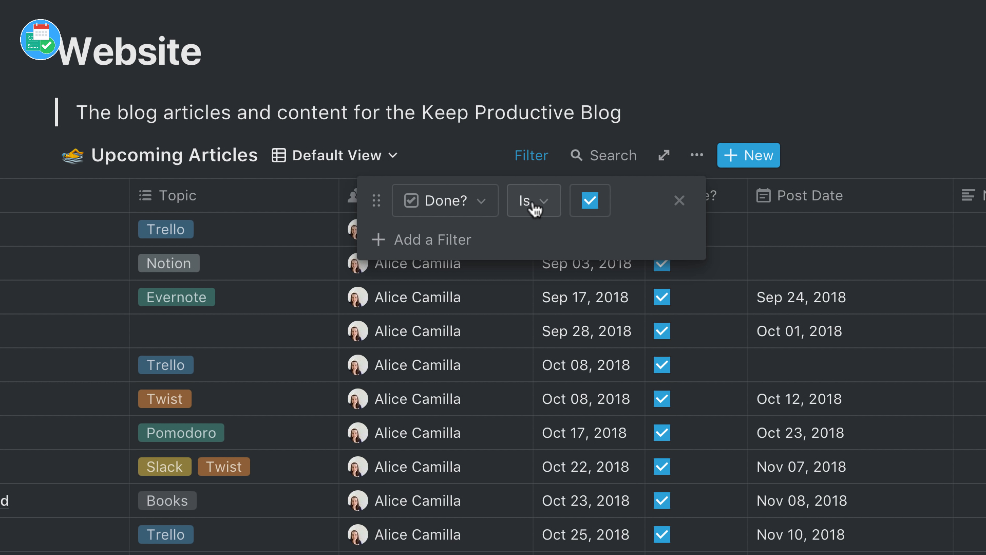
left_click(544, 206)
left_click(535, 274)
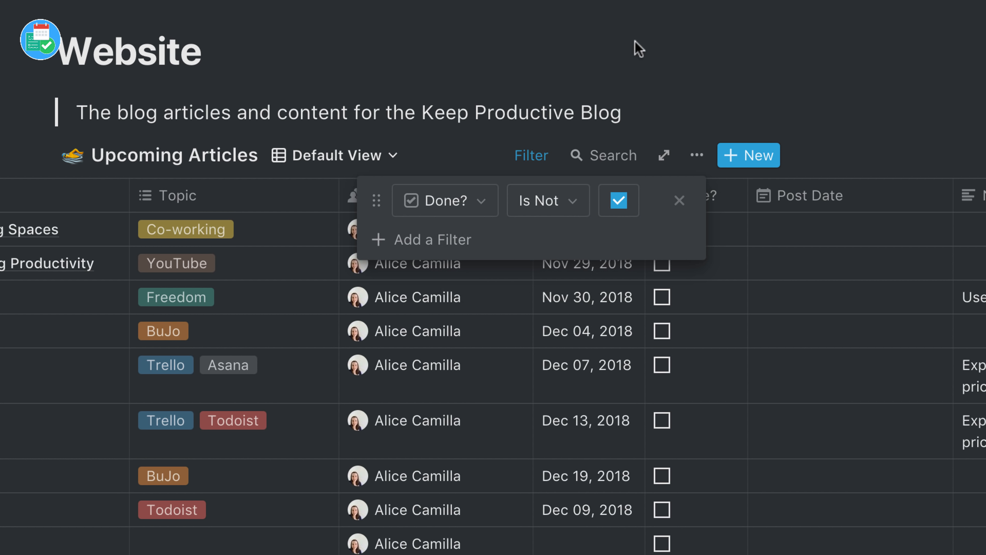
left_click(636, 49)
scroll(645, 277, "down", 10)
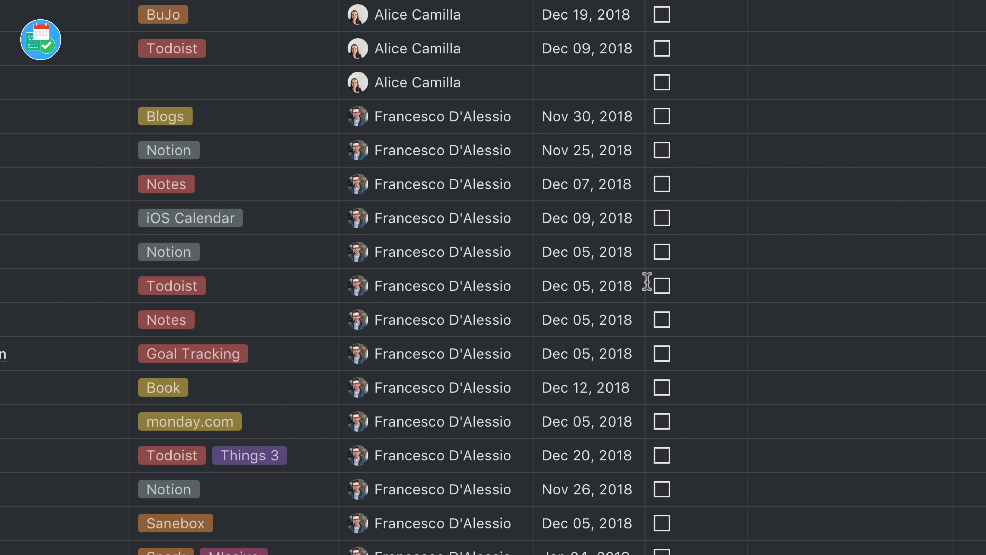
scroll(647, 281, "up", 10)
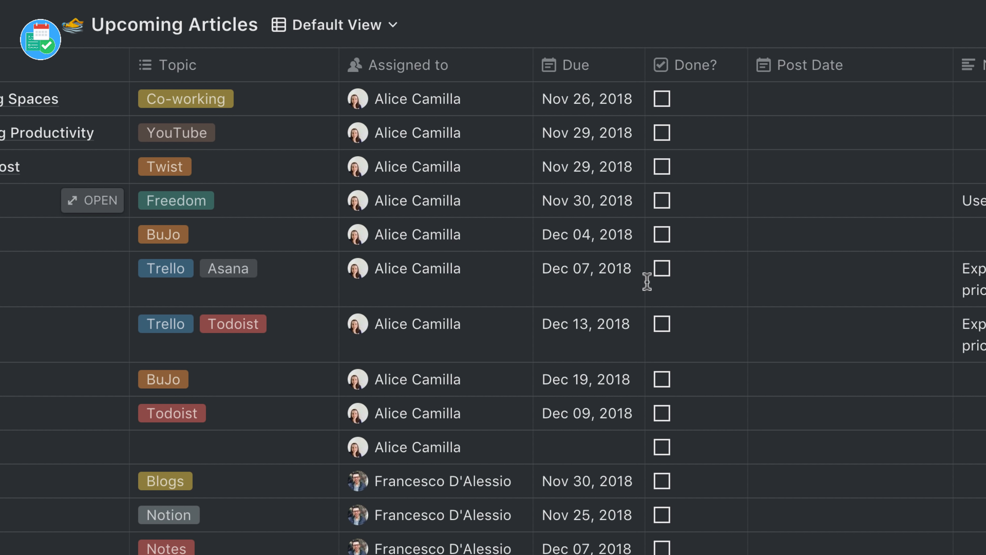
Add a second filter rule to Upcoming Articles, combined with And, where Topic Contains Trello
left_click(543, 31)
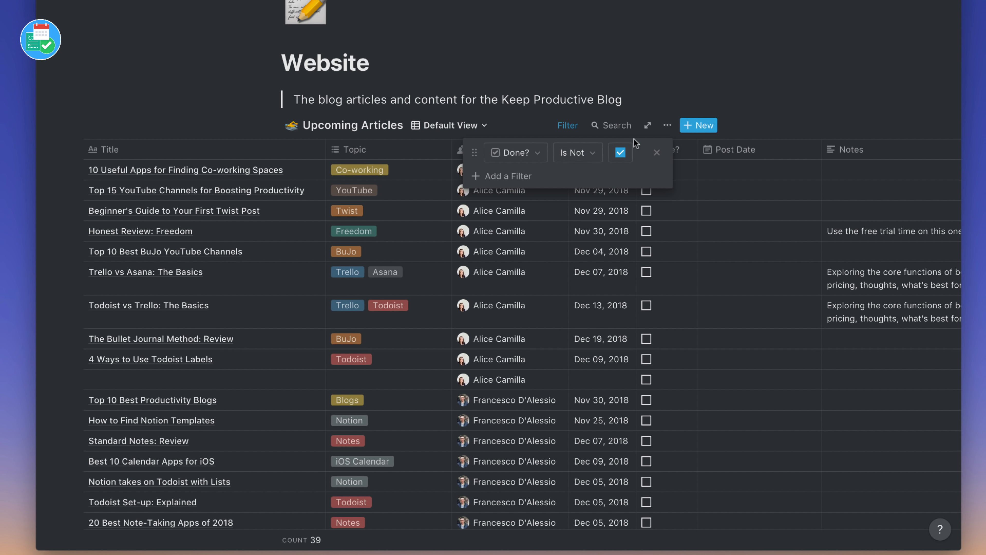
left_click(514, 177)
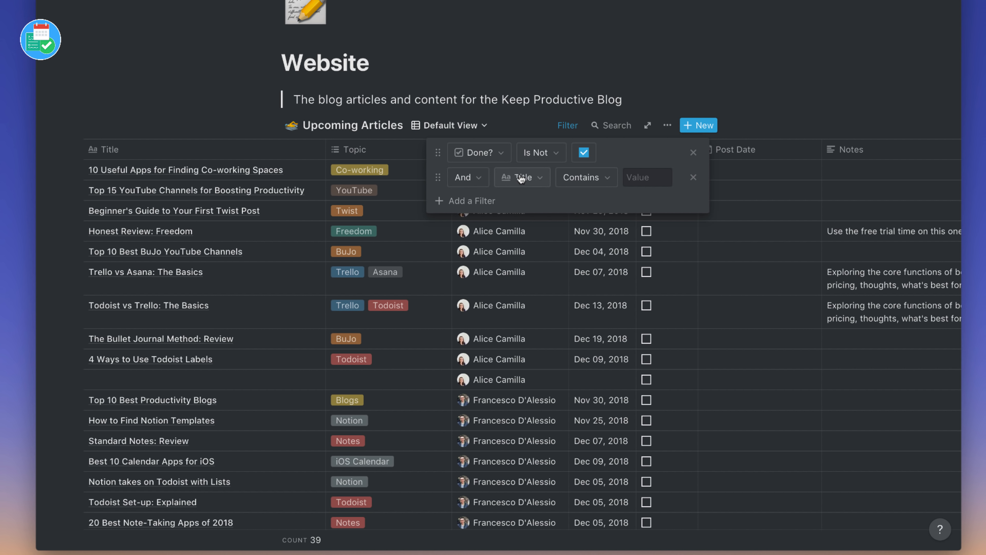
left_click(521, 177)
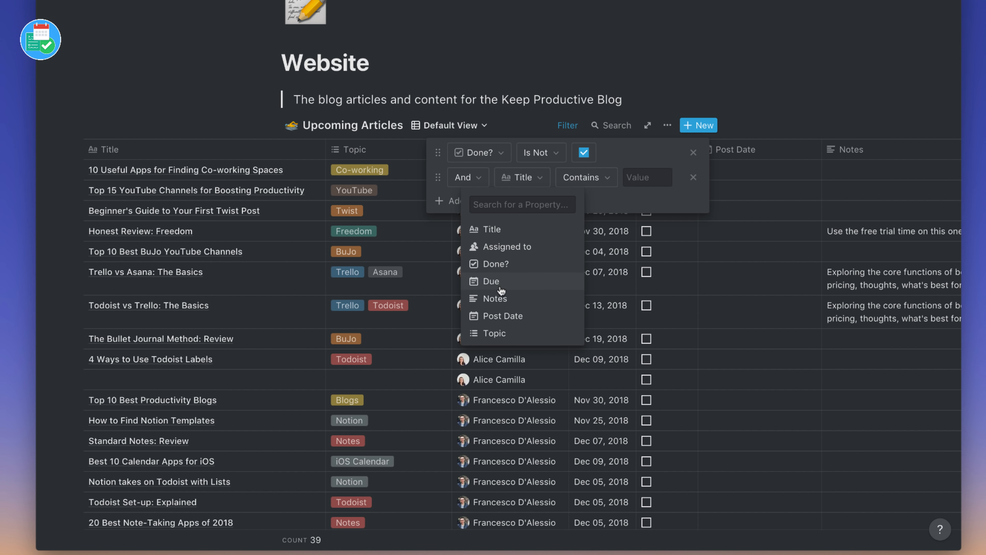
left_click(505, 334)
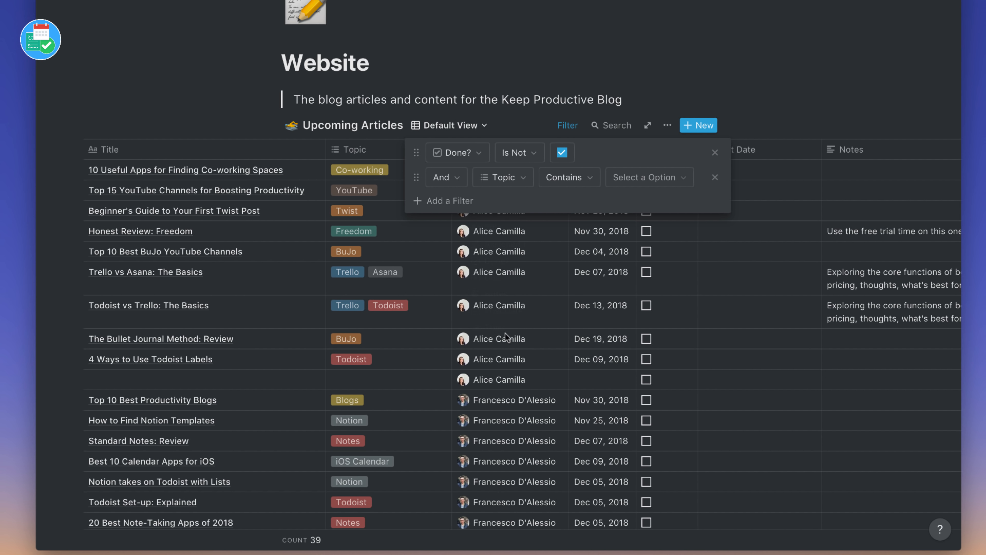
left_click(625, 180)
left_click(630, 196)
left_click(781, 60)
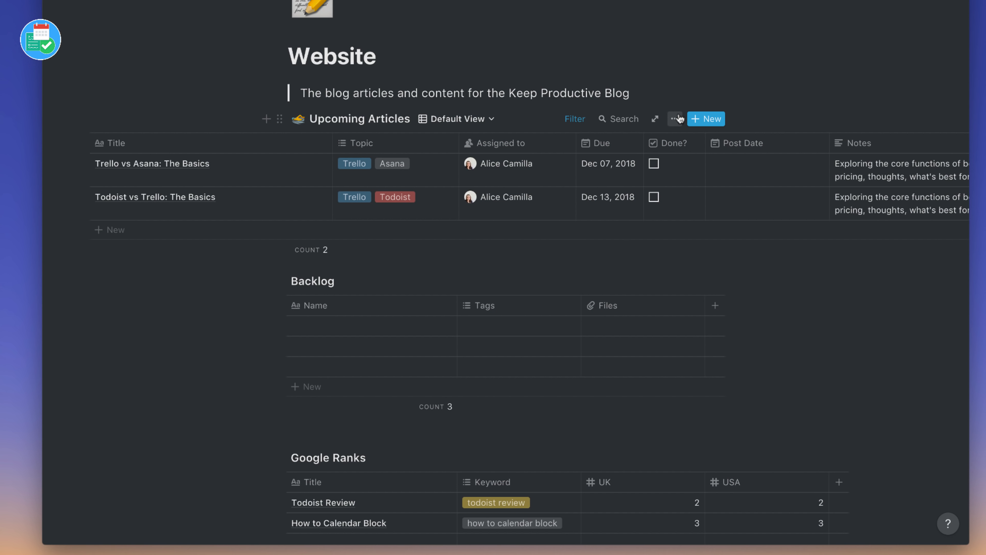
Open the additional options of the Upcoming Articles table
left_click(677, 119)
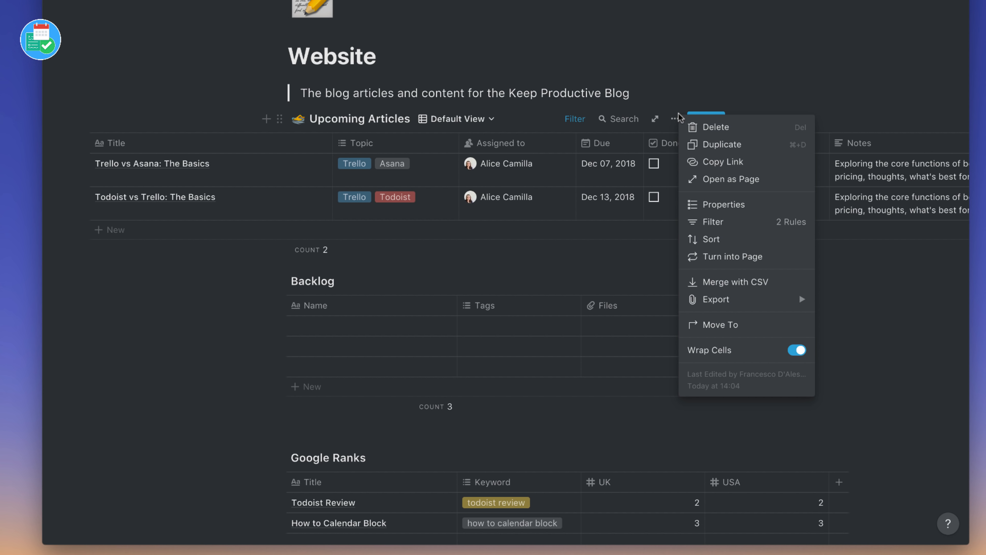